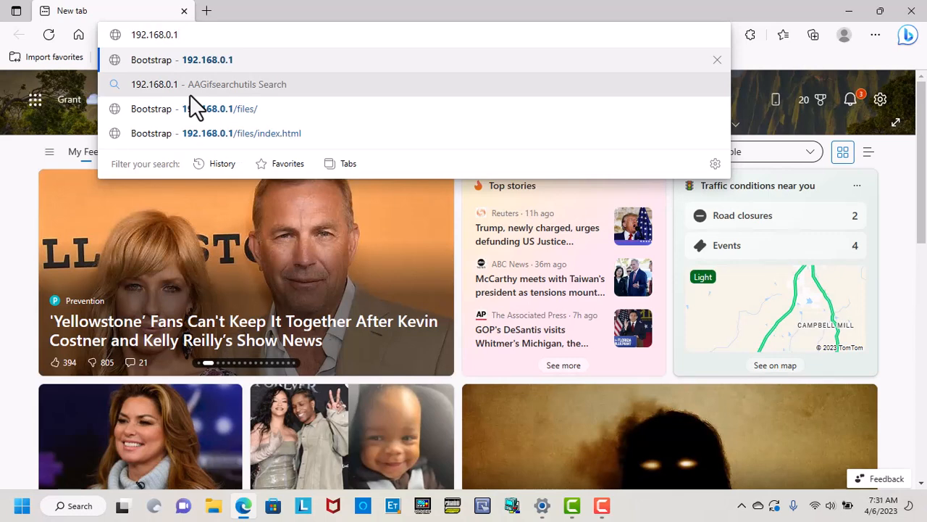
Load the SIG350 web page at 192.168.0.1 and go to its Settings page.
{"action": "key", "text": "Return"}
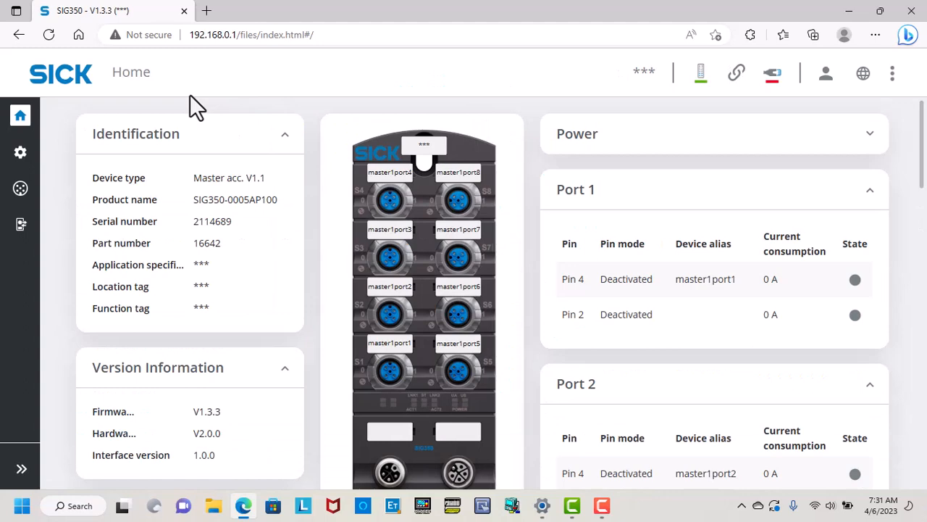
{"action": "left_click", "coordinate": [18, 153]}
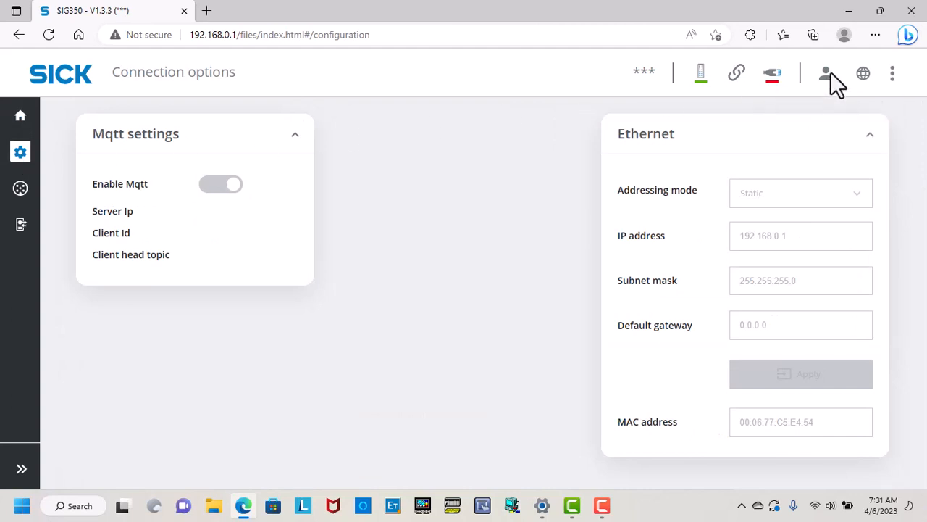
Log in to the SIG350 at Maintenance level with the device password and skip setting a new one.
{"action": "left_click", "coordinate": [830, 71]}
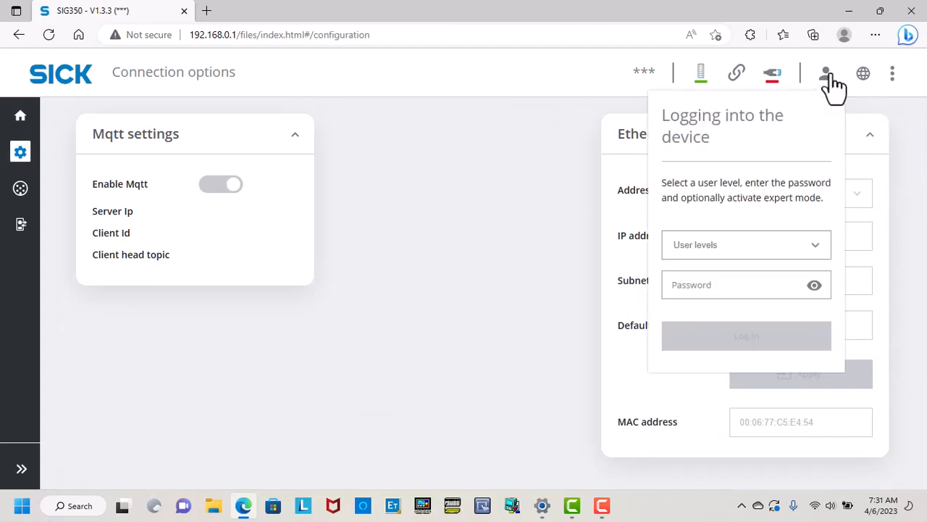
{"action": "left_click", "coordinate": [818, 246]}
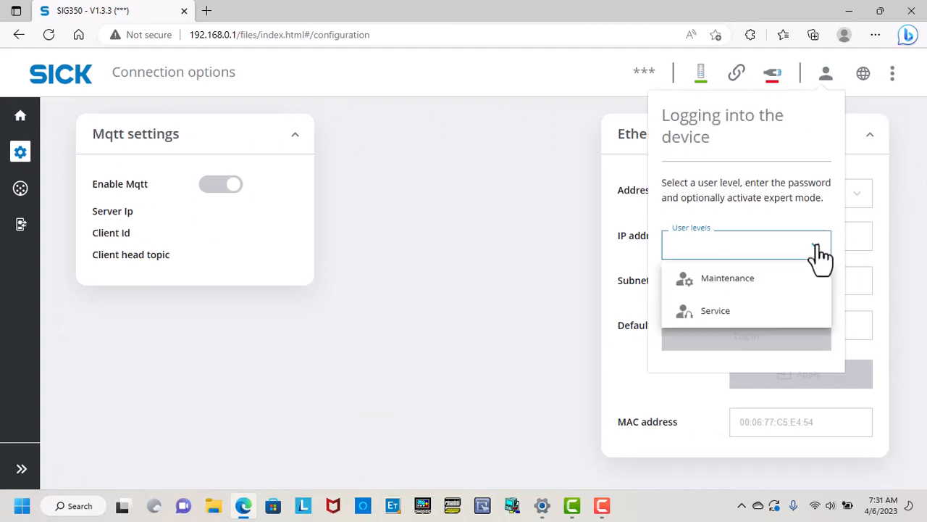
{"action": "left_click", "coordinate": [779, 279]}
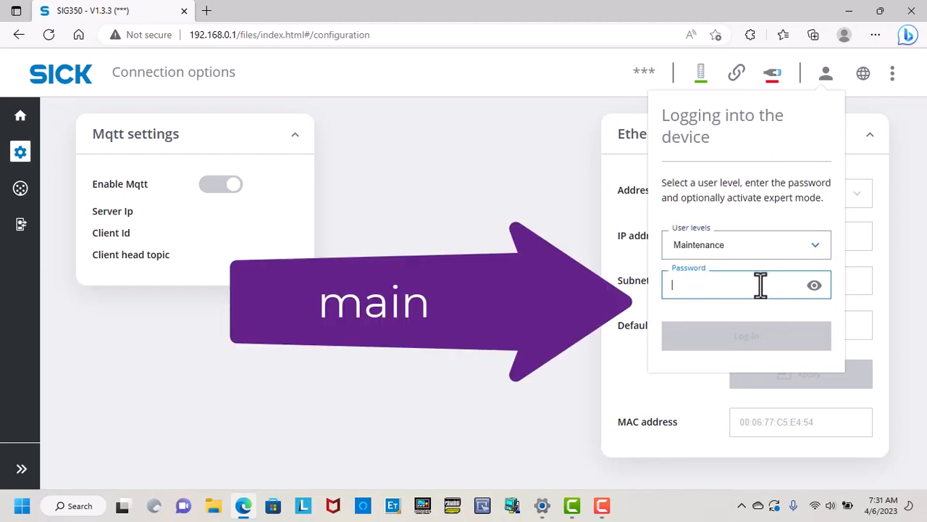
{"action": "type", "text": "main"}
{"action": "key", "text": "Return"}
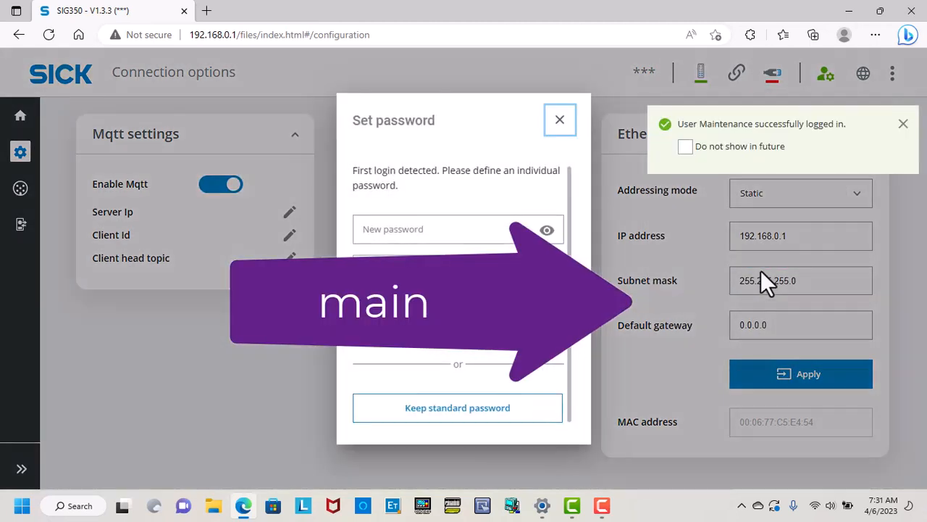
{"action": "left_click", "coordinate": [488, 232]}
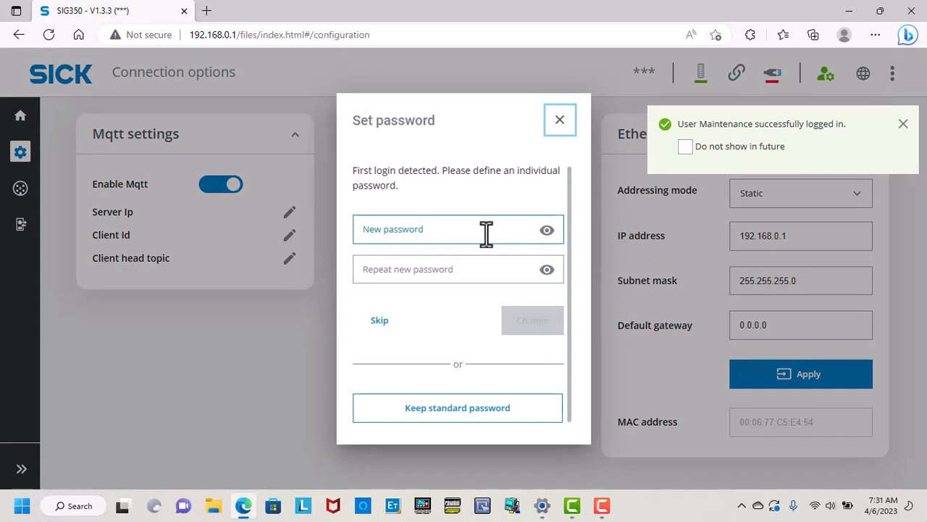
{"action": "left_click", "coordinate": [381, 321]}
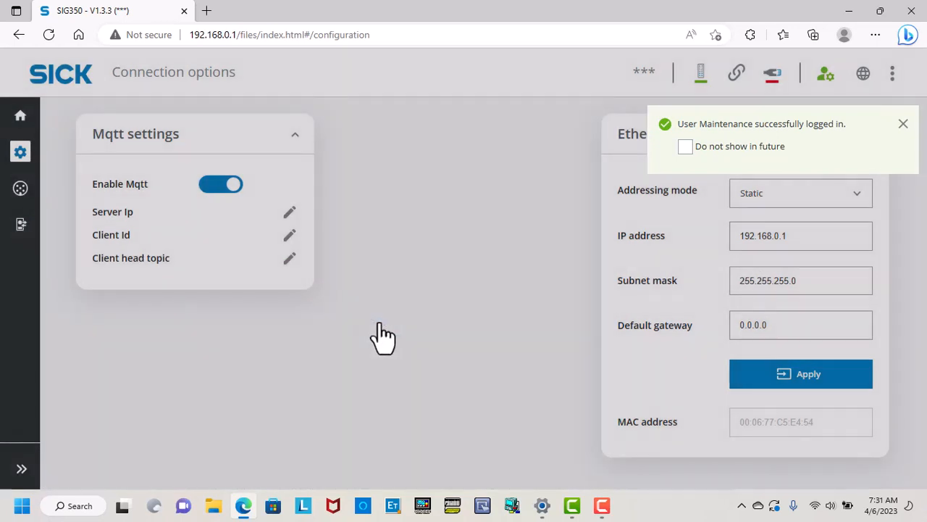
Change the device IP address to 192.168.1.123 and apply it.
{"action": "left_click", "coordinate": [778, 237]}
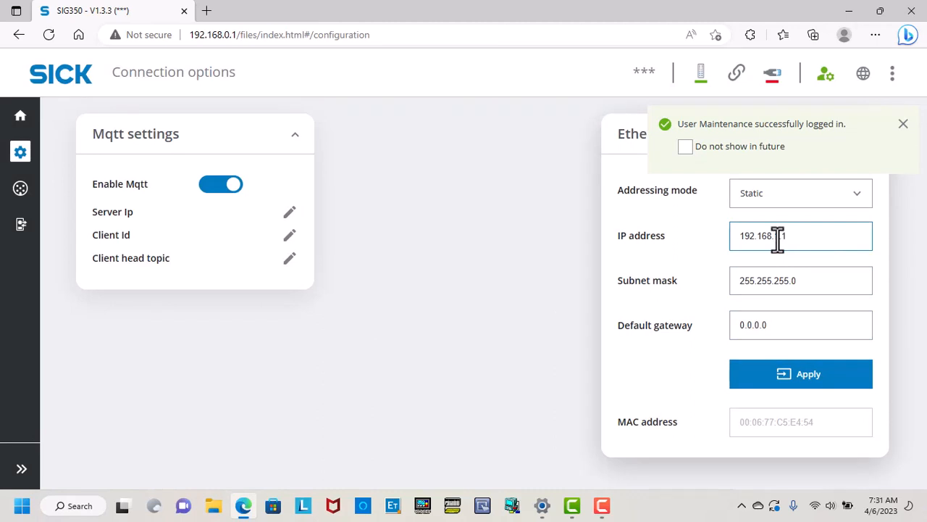
{"action": "key", "text": "BackSpace"}
{"action": "type", "text": "123"}
{"action": "left_click", "coordinate": [801, 387]}
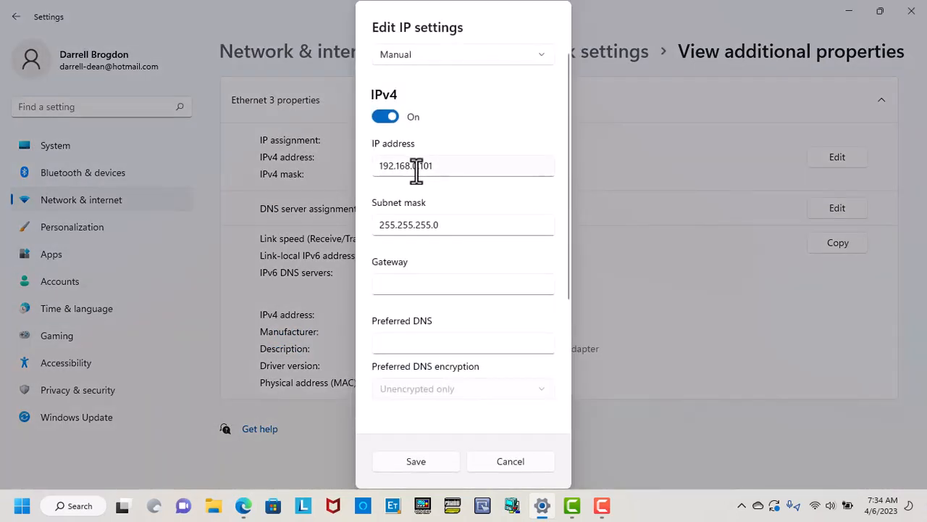
Change the Ethernet 3 adapter's IPv4 address to 192.168.1.101 and save it.
{"action": "left_click", "coordinate": [417, 171]}
{"action": "key", "text": "BackSpace"}
{"action": "type", "text": "1"}
{"action": "left_click", "coordinate": [415, 461]}
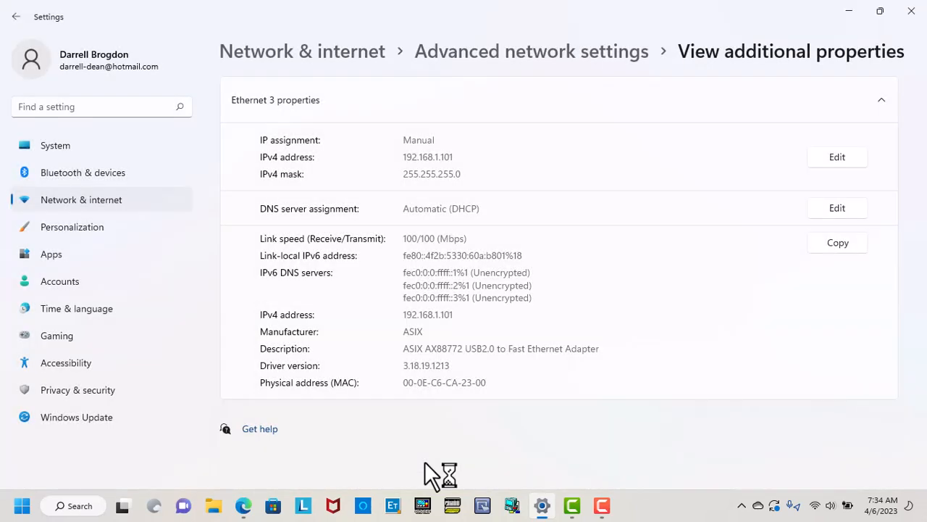
{"action": "left_click", "coordinate": [243, 505]}
Reload the SIG350 page at 192.168.1.123 and bring up Windows search.
{"action": "left_click", "coordinate": [209, 36]}
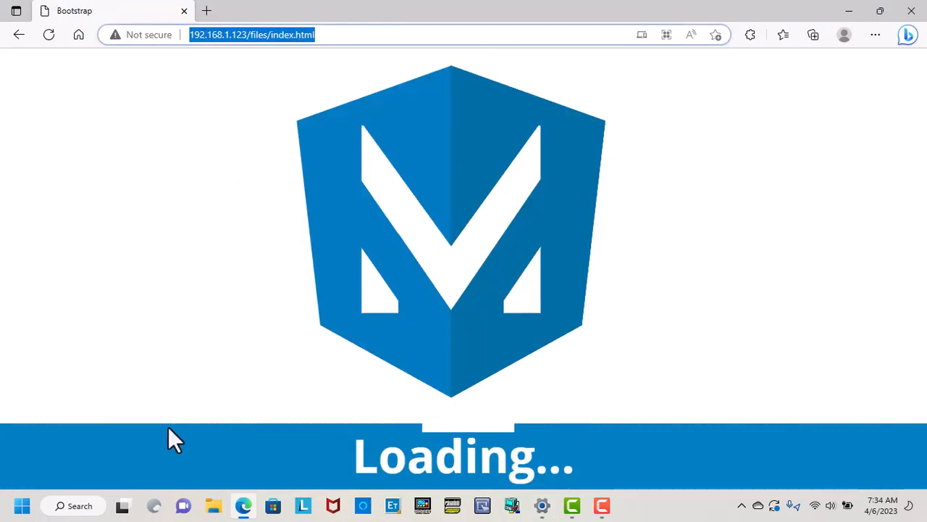
{"action": "left_click", "coordinate": [80, 505]}
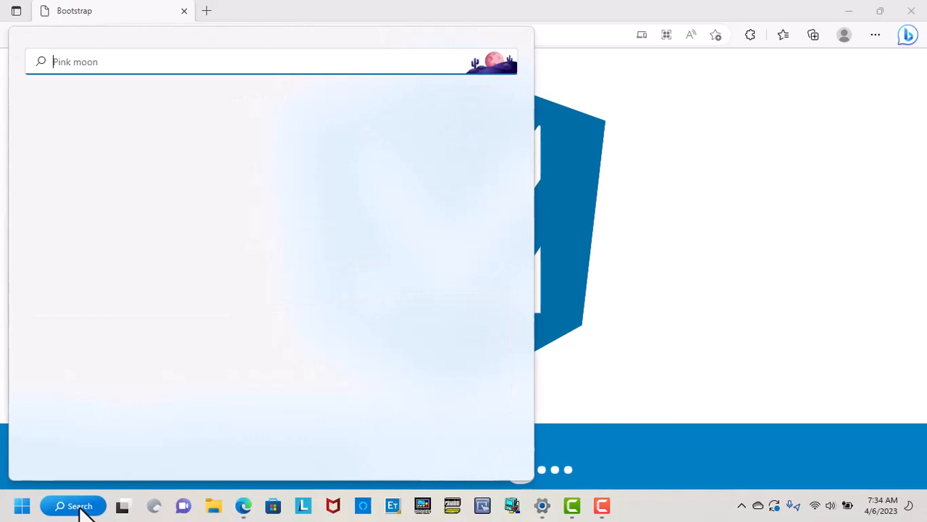
Ping 192.168.1.123 from Command Prompt, getting 4 of 4 replies, then close the window.
{"action": "type", "text": "cmd"}
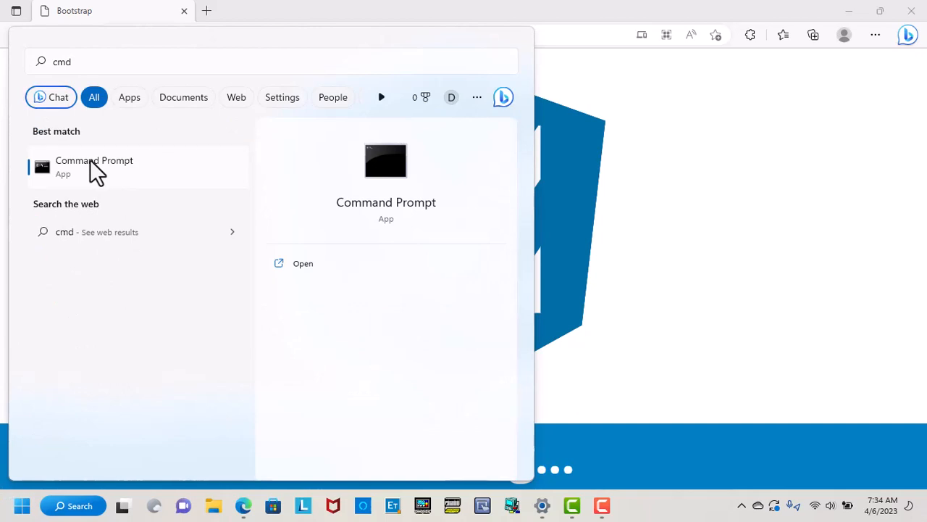
{"action": "left_click", "coordinate": [62, 171]}
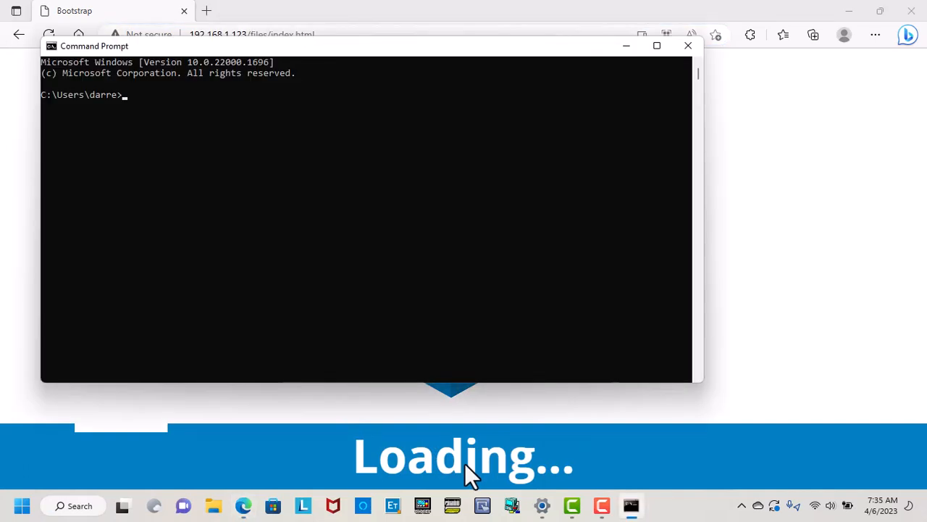
{"action": "type", "text": "ping 192.168.1.123"}
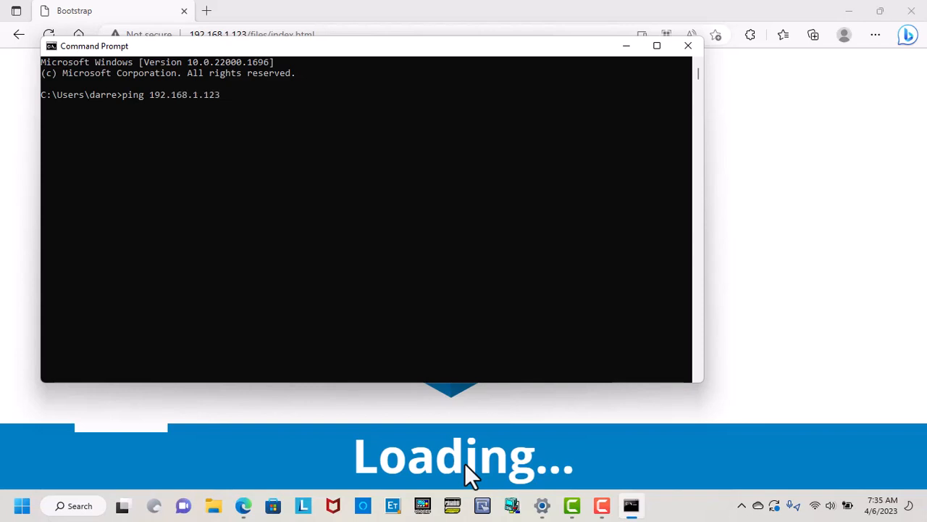
{"action": "key", "text": "Return"}
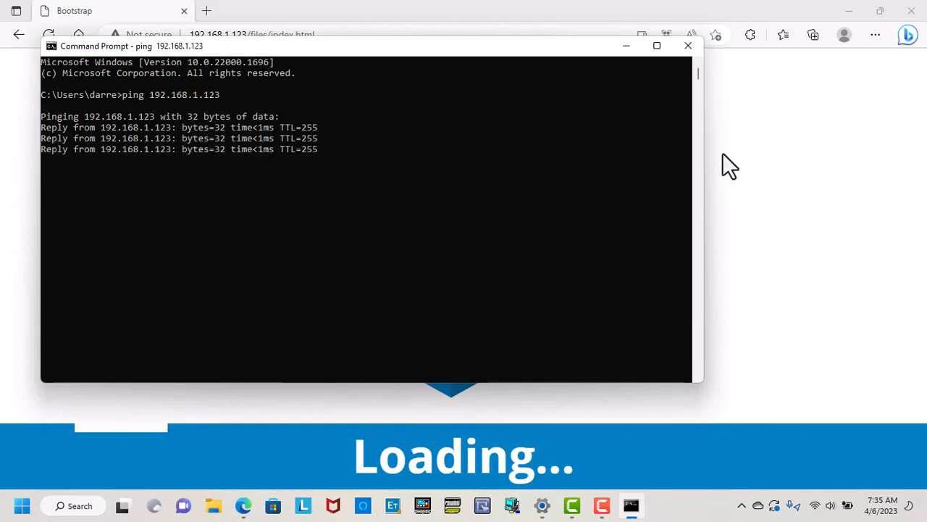
{"action": "left_click", "coordinate": [688, 47]}
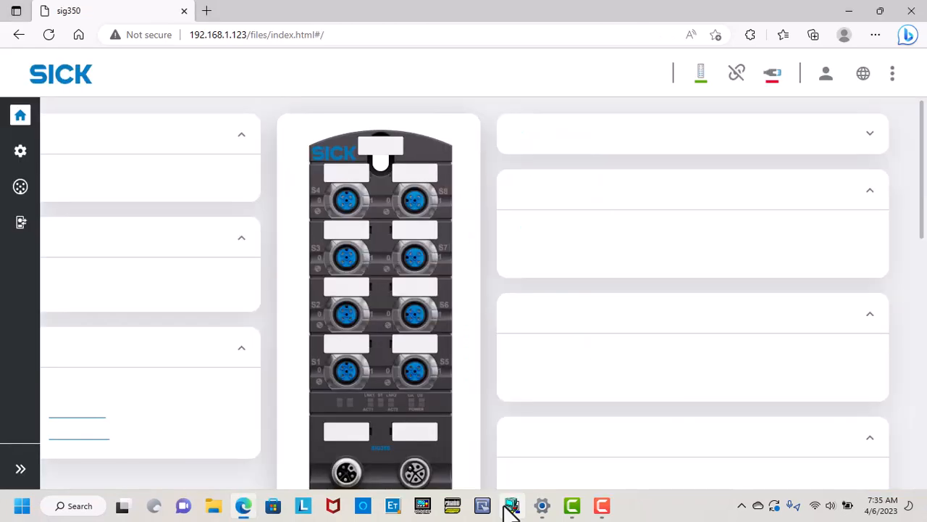
With the SIG350 Home page at 192.168.1.123 showing, open a new blank Edge tab.
{"action": "left_click", "coordinate": [243, 507]}
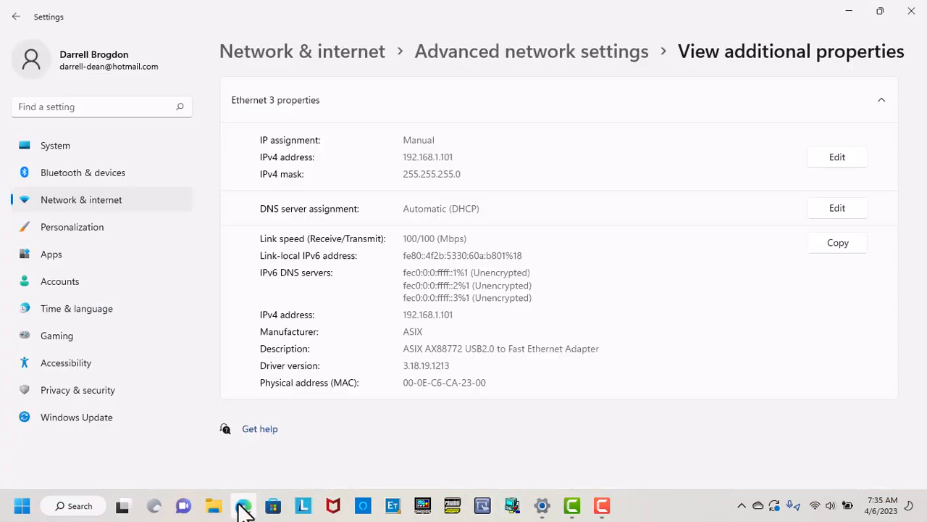
{"action": "left_click", "coordinate": [243, 507]}
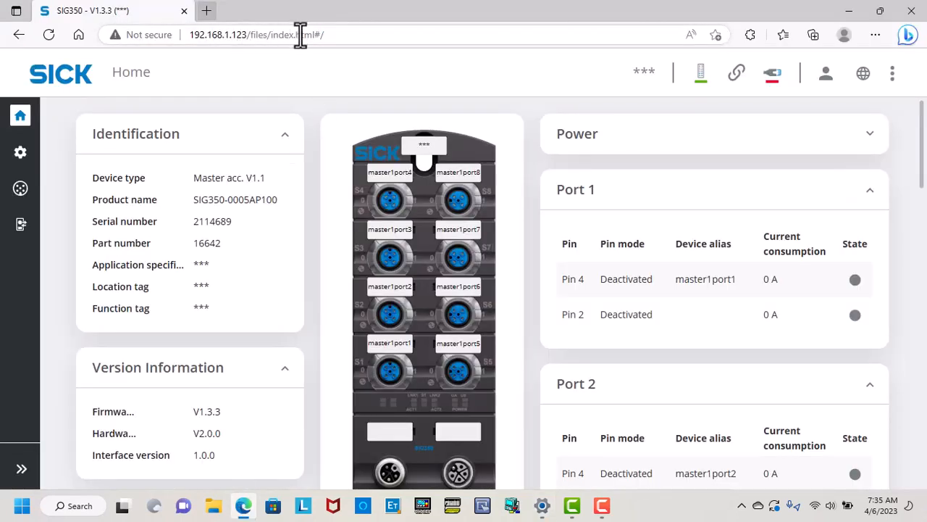
{"action": "left_click", "coordinate": [323, 34]}
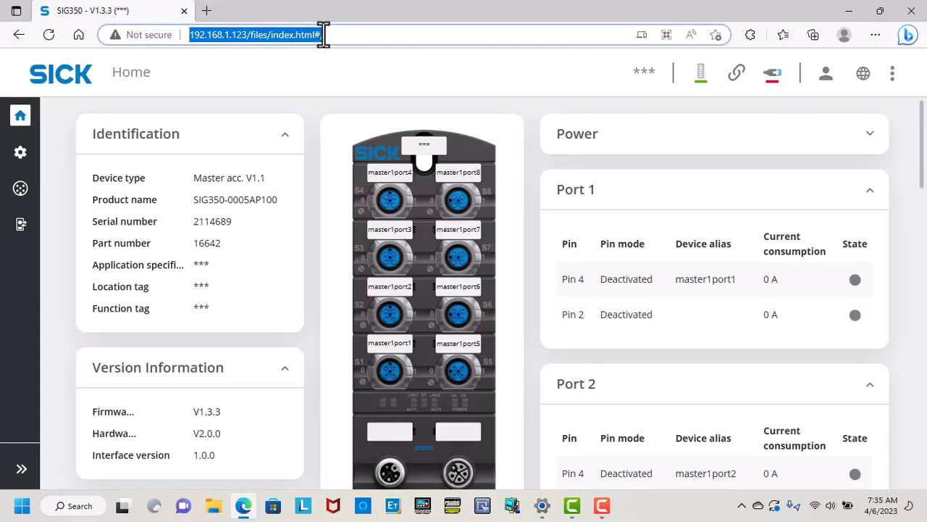
{"action": "left_click", "coordinate": [206, 13]}
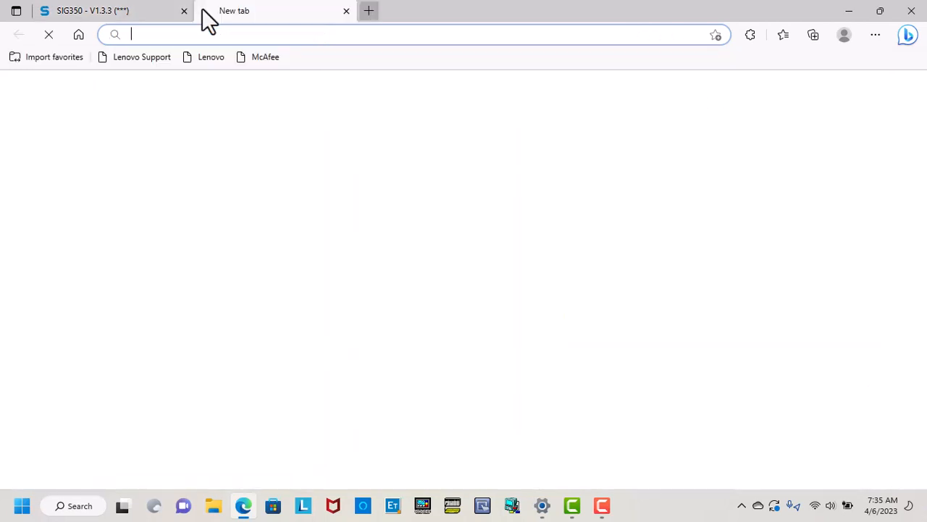
{"action": "type", "text": "www."}
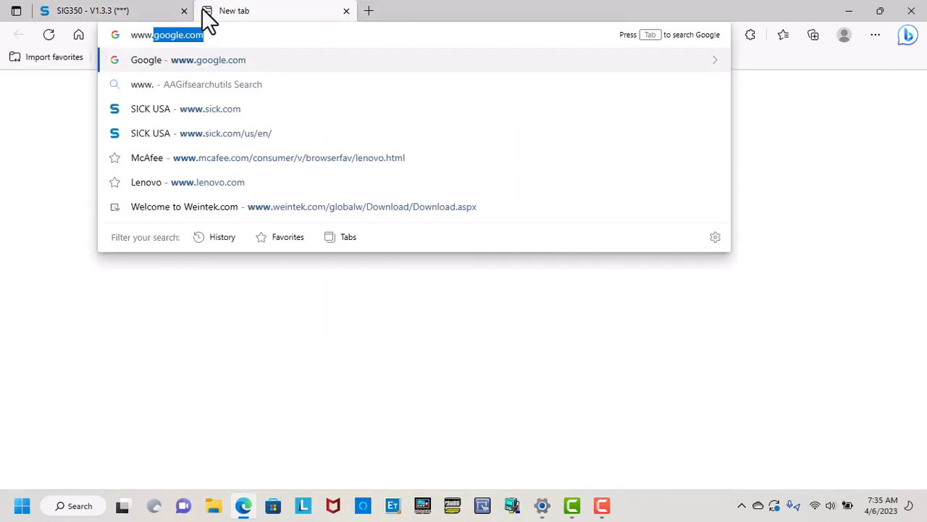
{"action": "type", "text": "sick.com"}
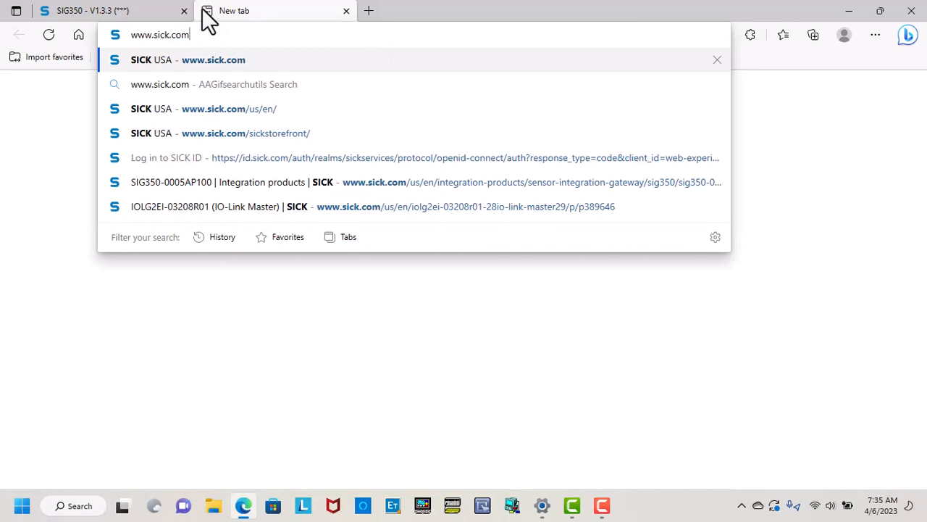
{"action": "key", "text": "Return"}
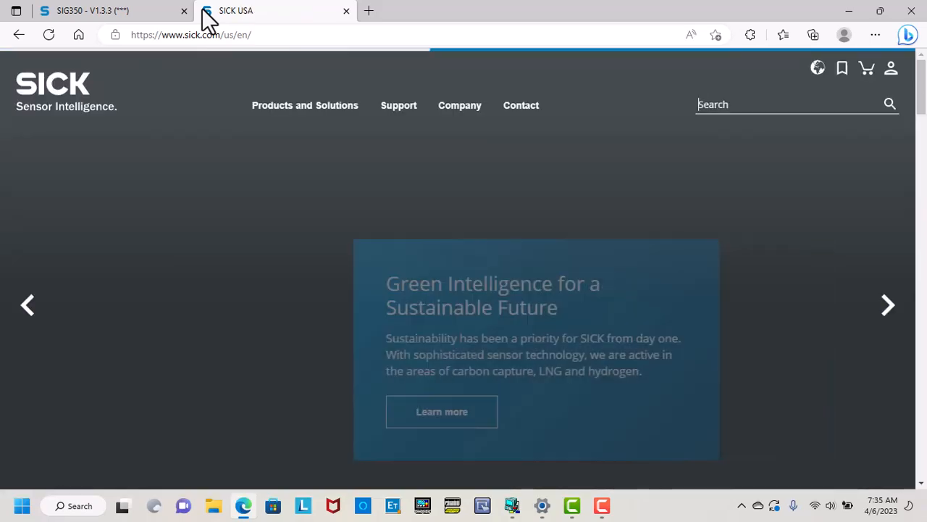
{"action": "type", "text": "sig"}
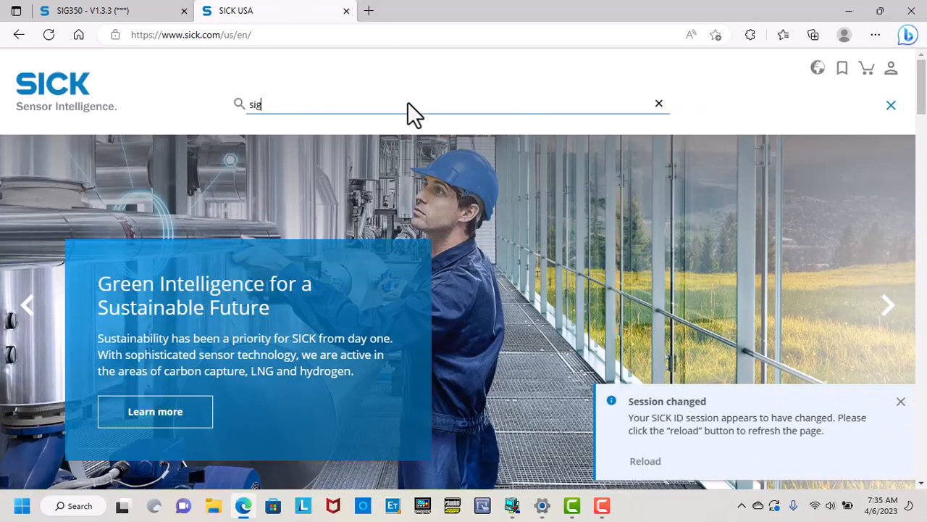
{"action": "type", "text": "350"}
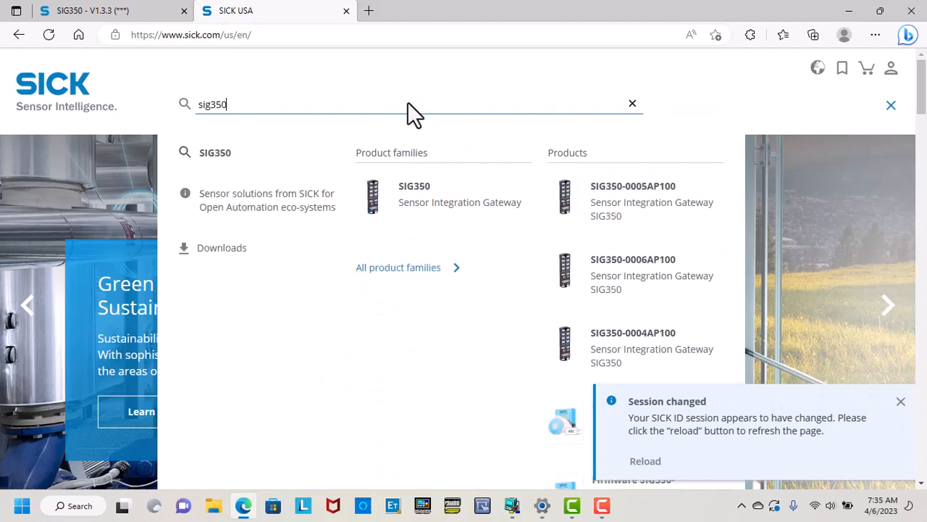
{"action": "left_click", "coordinate": [409, 192]}
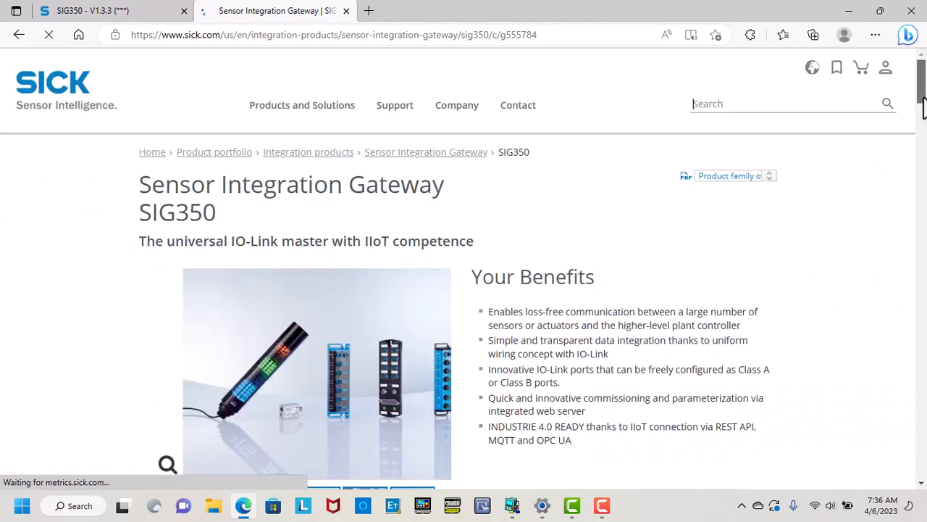
{"action": "scroll", "coordinate": [923, 116], "scroll_direction": "down", "scroll_amount": 1}
{"action": "left_click_drag", "start_coordinate": [924, 116], "coordinate": [923, 159]}
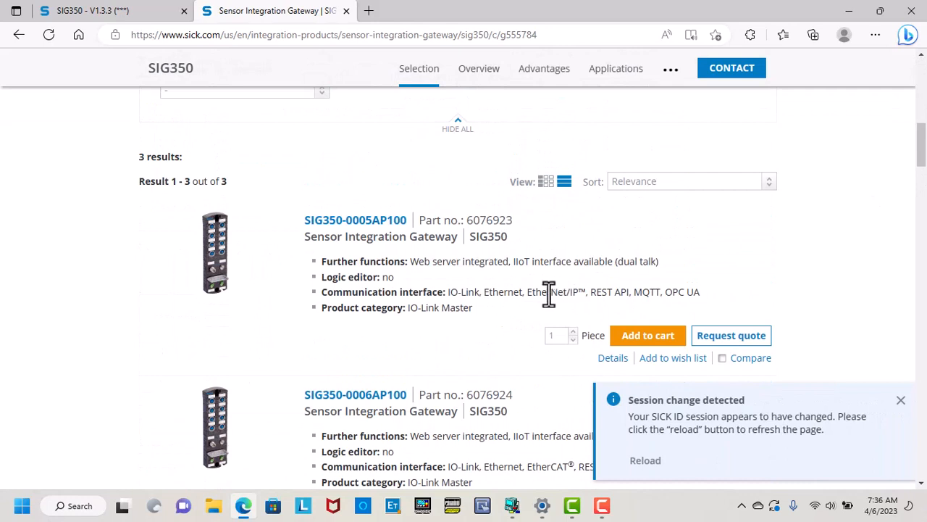
{"action": "left_click", "coordinate": [394, 226]}
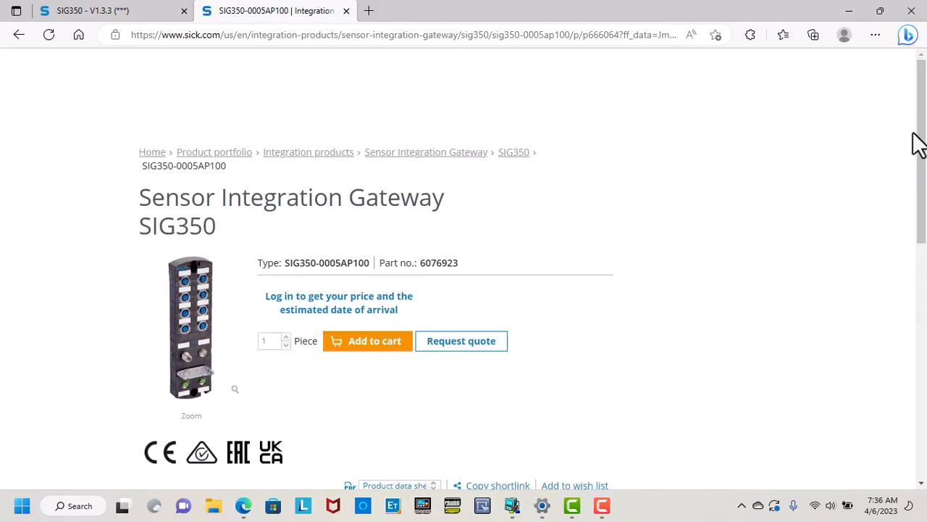
{"action": "left_click_drag", "start_coordinate": [921, 136], "coordinate": [908, 255]}
Download the SIG350-0005AP100 EDS file from the Software downloads, accepting the terms.
{"action": "scroll", "coordinate": [904, 262], "scroll_direction": "down", "scroll_amount": 1}
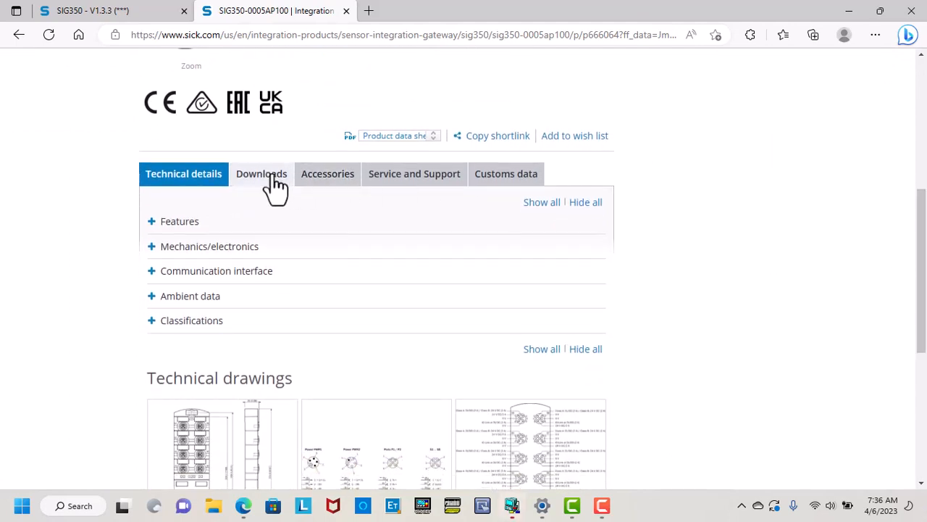
{"action": "left_click", "coordinate": [271, 178]}
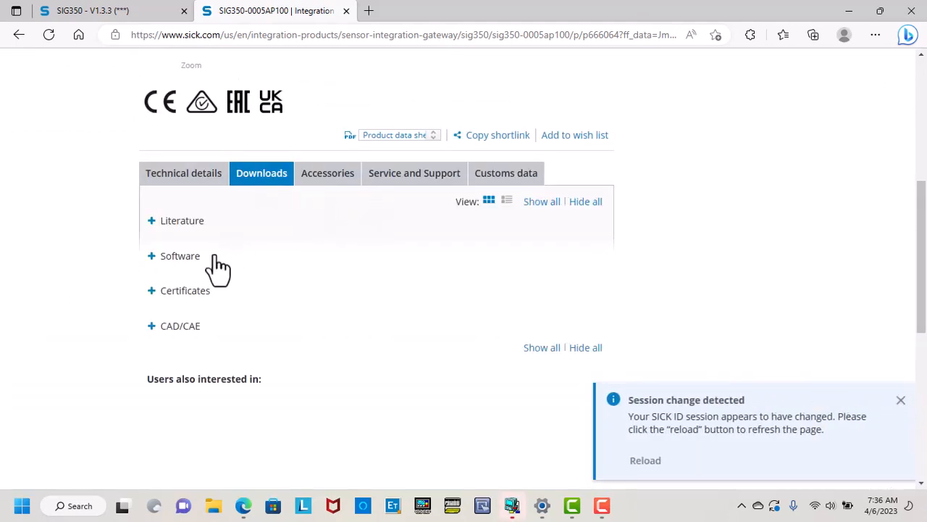
{"action": "left_click", "coordinate": [194, 265]}
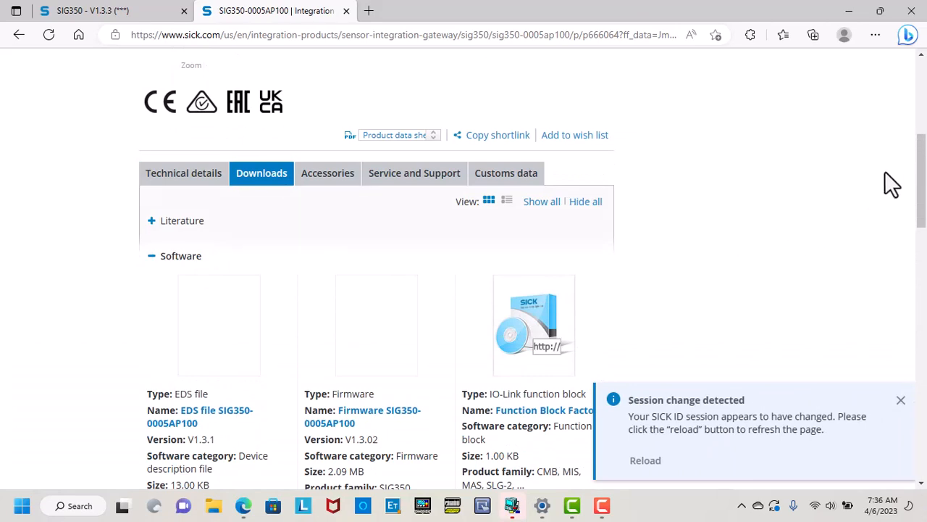
{"action": "left_click_drag", "start_coordinate": [920, 174], "coordinate": [902, 243]}
{"action": "left_click", "coordinate": [250, 242]}
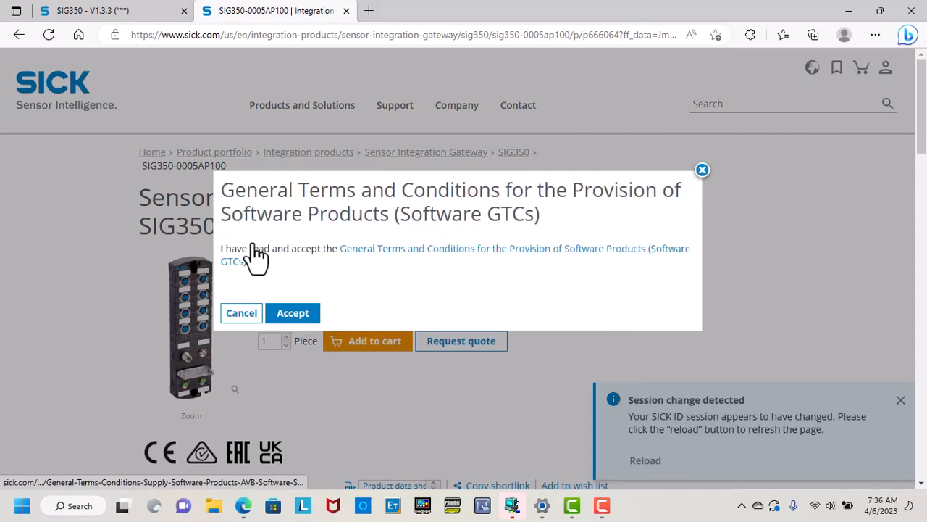
{"action": "left_click", "coordinate": [293, 330]}
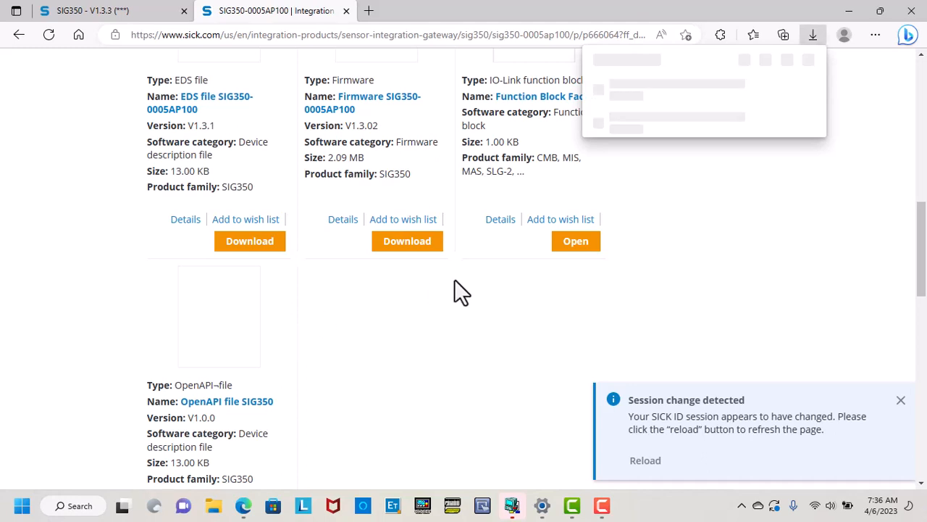
{"action": "left_click", "coordinate": [212, 506]}
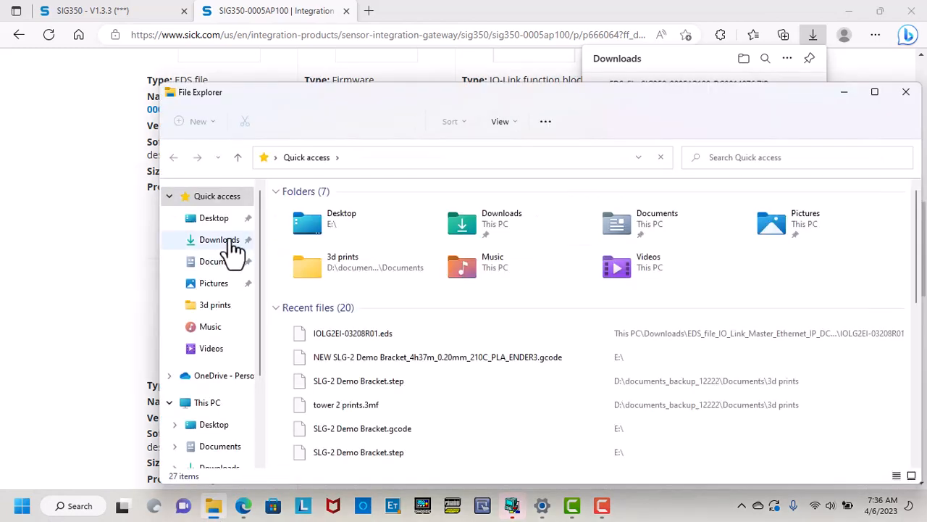
Extract the EDS_file_SIG350_0005AP100_DC0014076 ZIP into a matching folder in Downloads.
{"action": "left_click", "coordinate": [233, 243]}
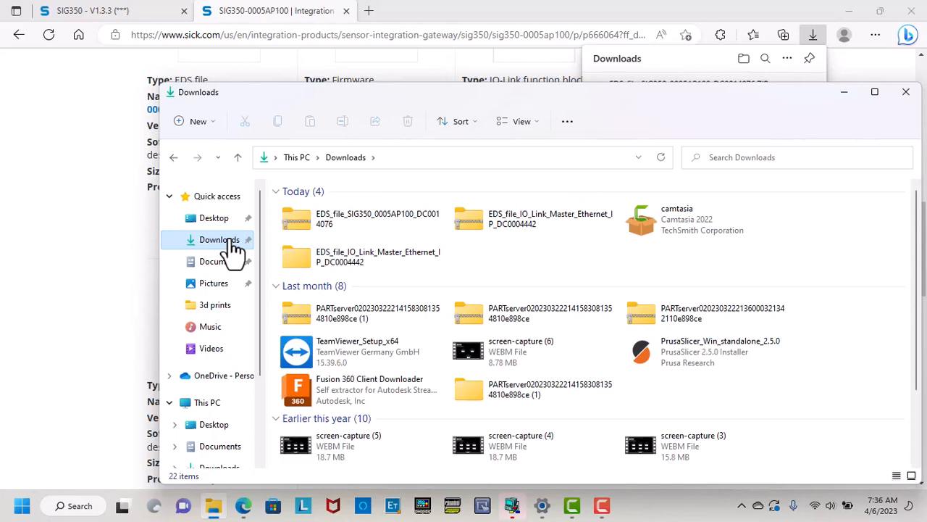
{"action": "left_click", "coordinate": [348, 218]}
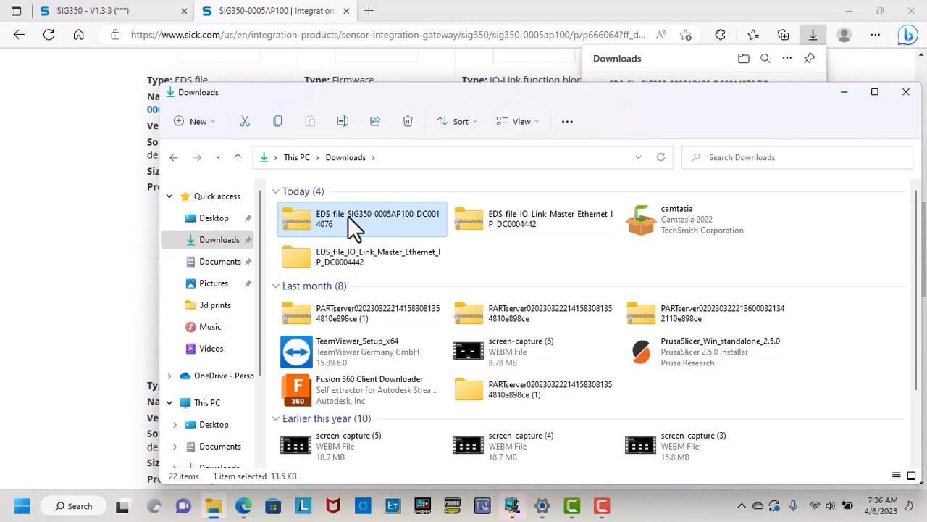
{"action": "right_click", "coordinate": [348, 215]}
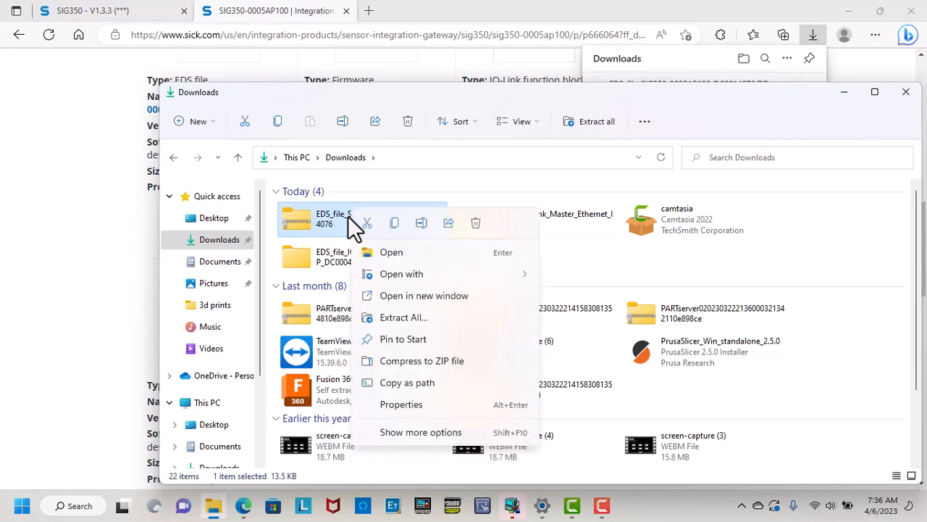
{"action": "left_click", "coordinate": [395, 318]}
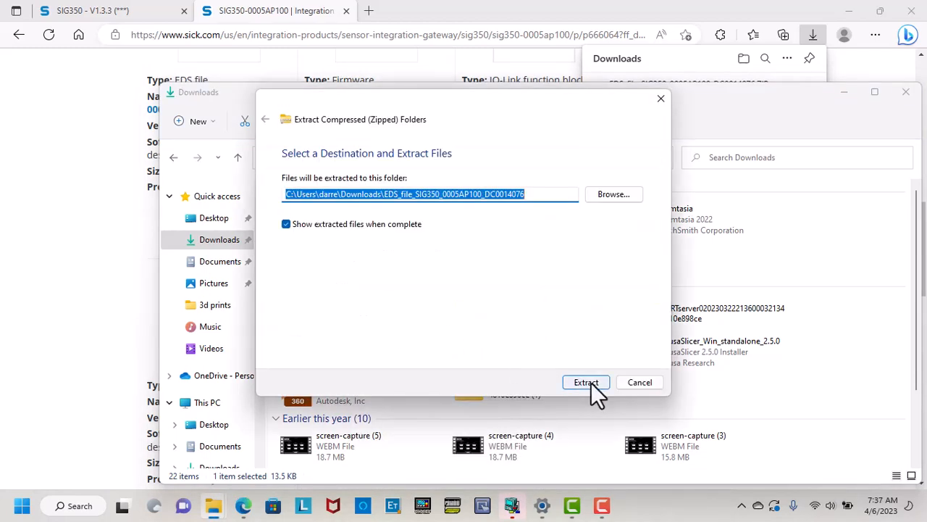
{"action": "left_click", "coordinate": [586, 383]}
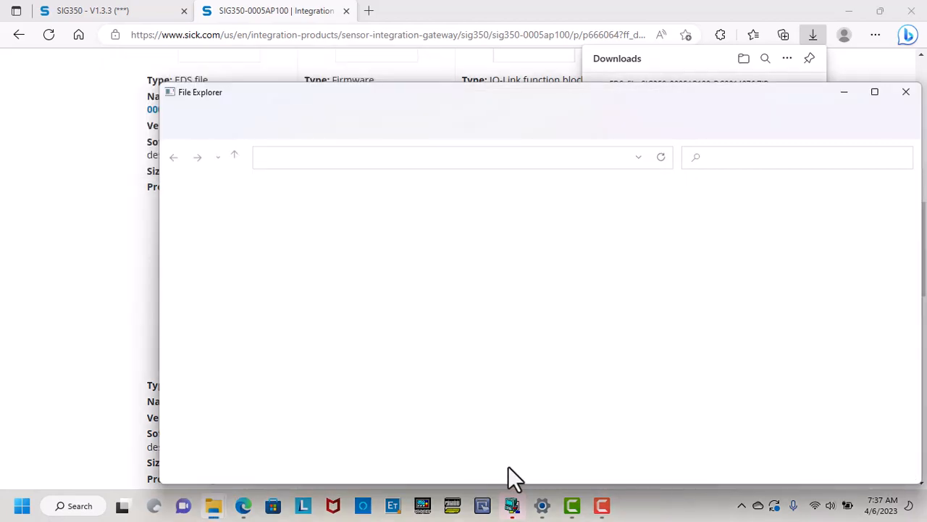
Install the SICK_SIG350-0005AP100_V1.3.1 .eds file from the extracted Downloads folder.
{"action": "left_click", "coordinate": [512, 505]}
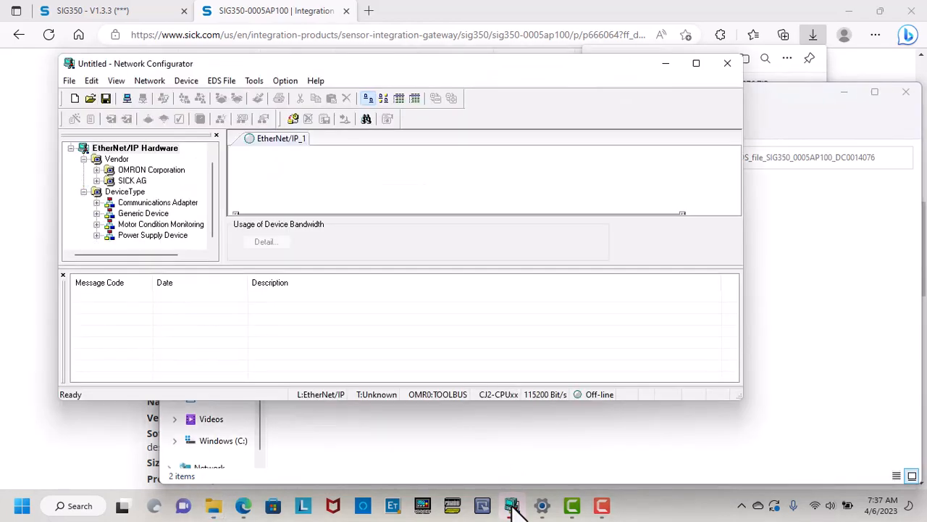
{"action": "left_click", "coordinate": [226, 78]}
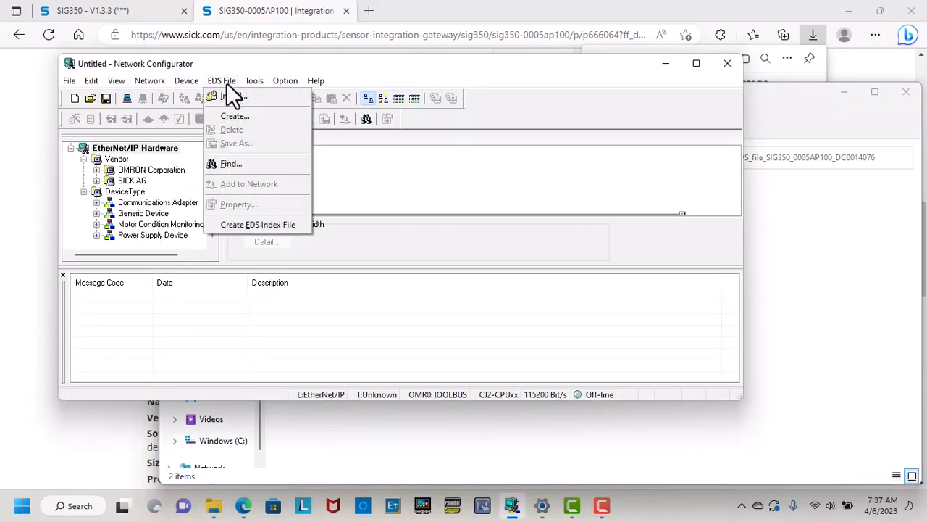
{"action": "left_click", "coordinate": [245, 98]}
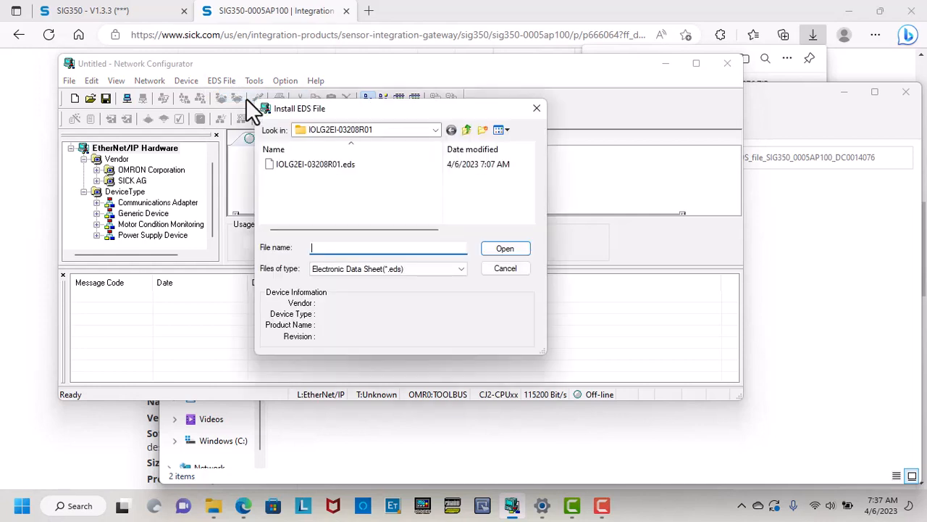
{"action": "left_click", "coordinate": [434, 129]}
{"action": "left_click", "coordinate": [435, 129]}
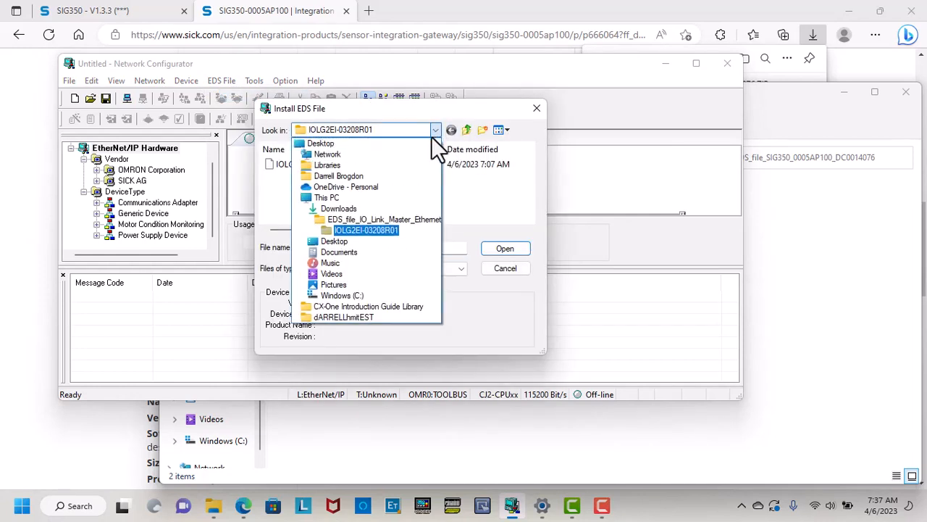
{"action": "left_click", "coordinate": [362, 210]}
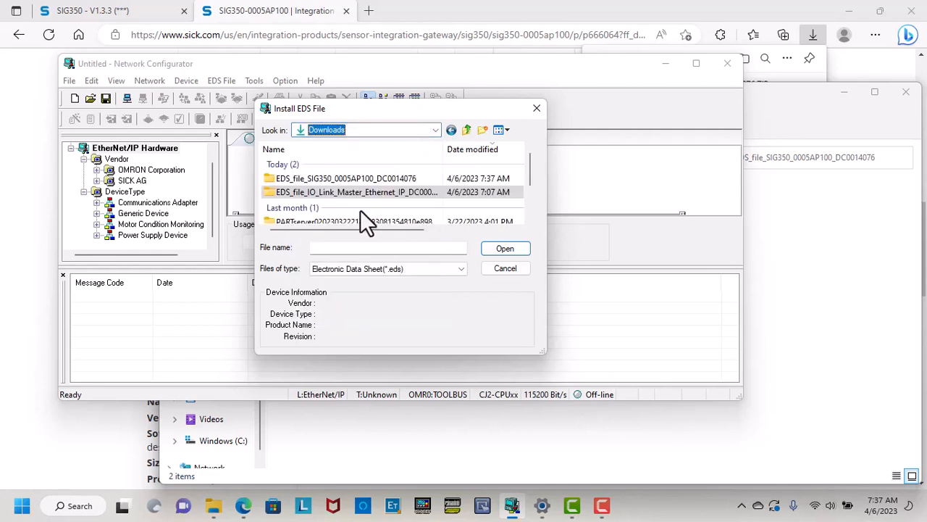
{"action": "double_click", "coordinate": [355, 179]}
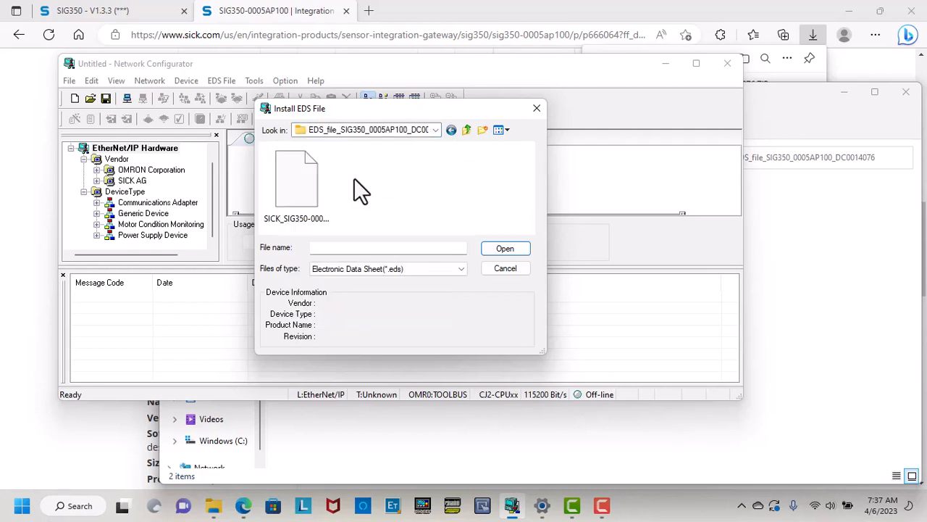
{"action": "left_click", "coordinate": [298, 177]}
{"action": "left_click", "coordinate": [506, 247]}
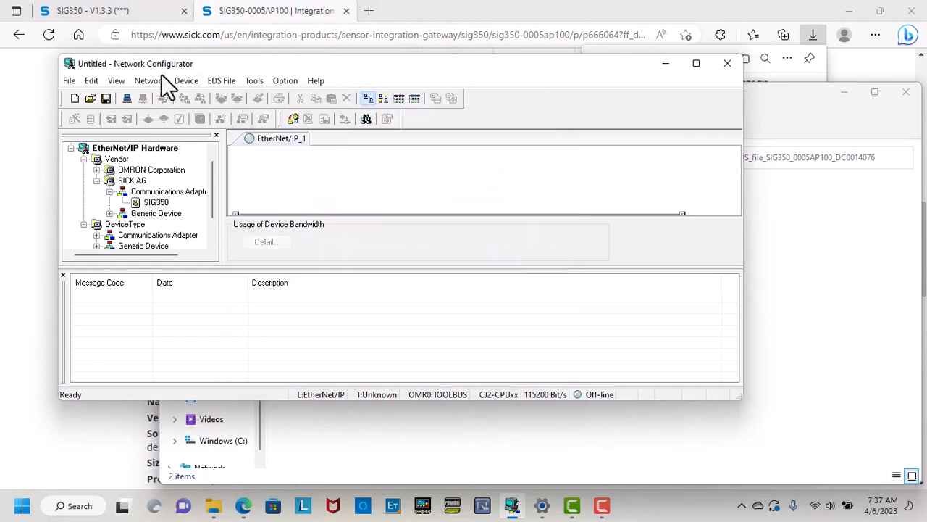
Try connecting over the USB interface and dismiss the wrong port address warning.
{"action": "left_click", "coordinate": [151, 82]}
{"action": "left_click", "coordinate": [153, 93]}
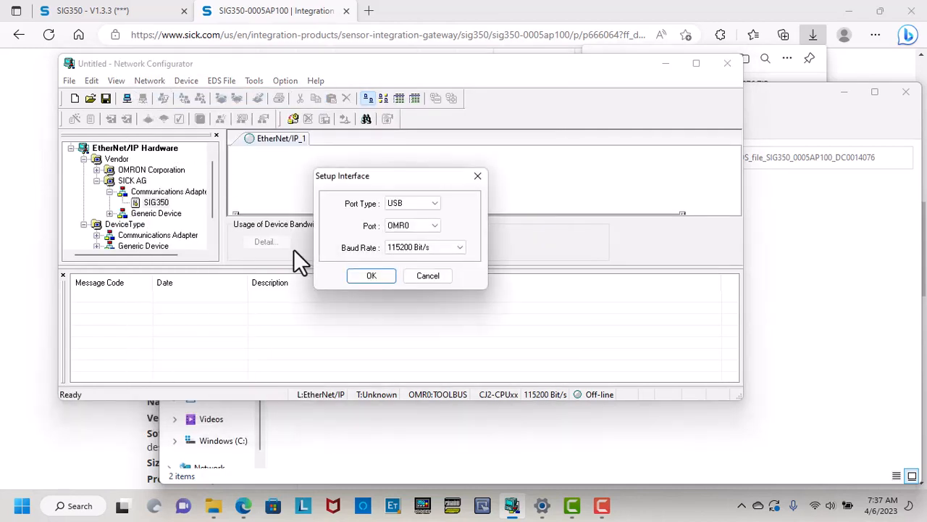
{"action": "left_click", "coordinate": [360, 276]}
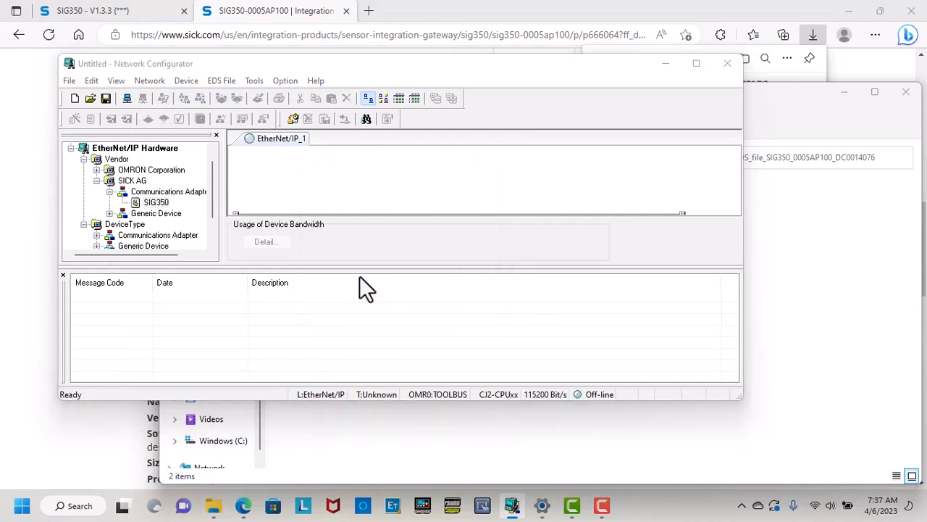
{"action": "left_click", "coordinate": [364, 372]}
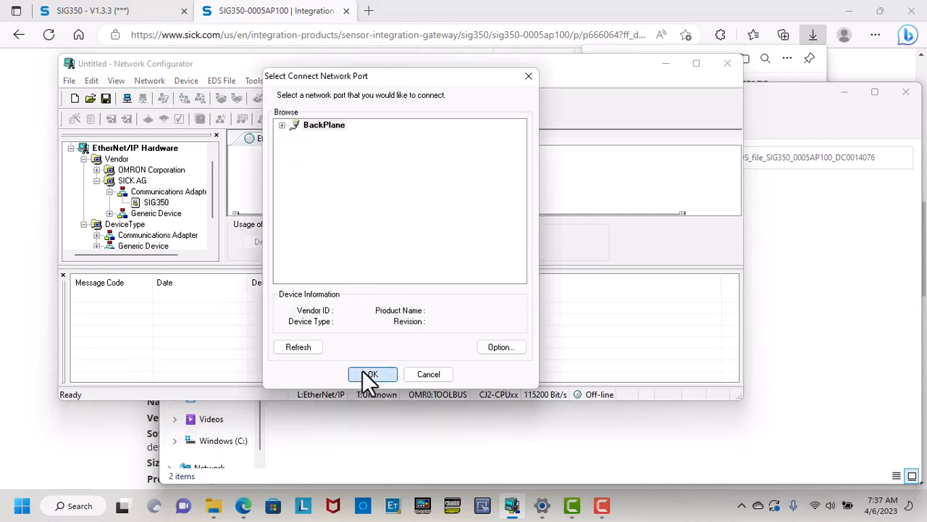
{"action": "left_click", "coordinate": [492, 297]}
Connect through the CJ2M-EIP21's TCP:2 port to the existing EtherNet/IP_1 network.
{"action": "left_click", "coordinate": [282, 126]}
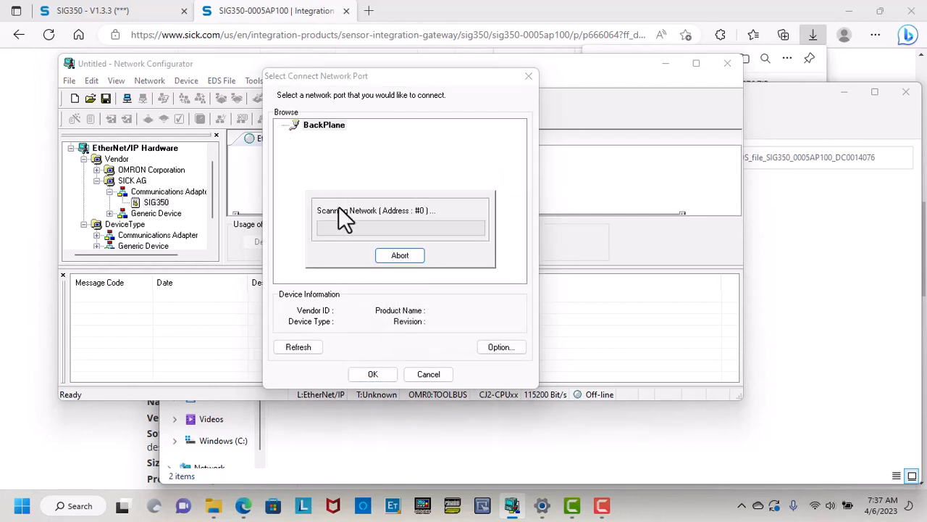
{"action": "left_click", "coordinate": [295, 147]}
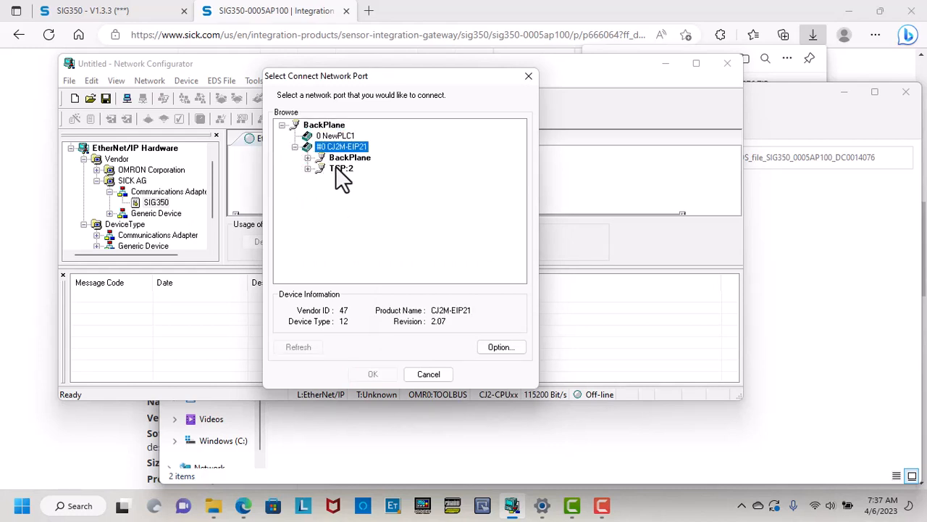
{"action": "left_click", "coordinate": [338, 167]}
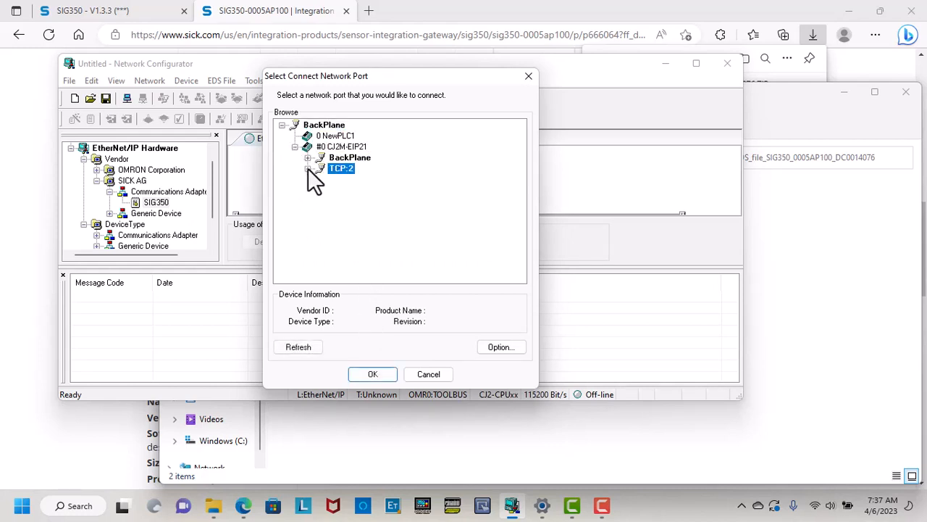
{"action": "left_click", "coordinate": [308, 169]}
{"action": "left_click", "coordinate": [371, 374]}
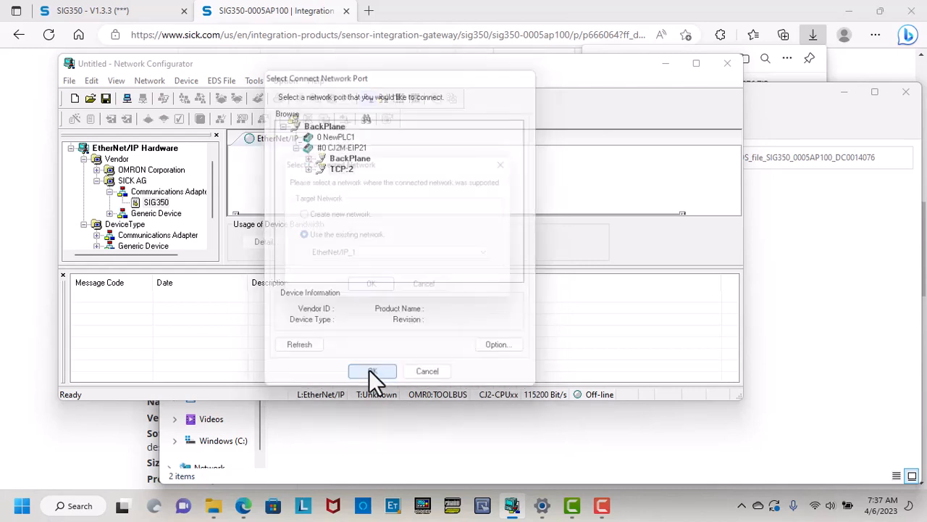
{"action": "left_click", "coordinate": [379, 292]}
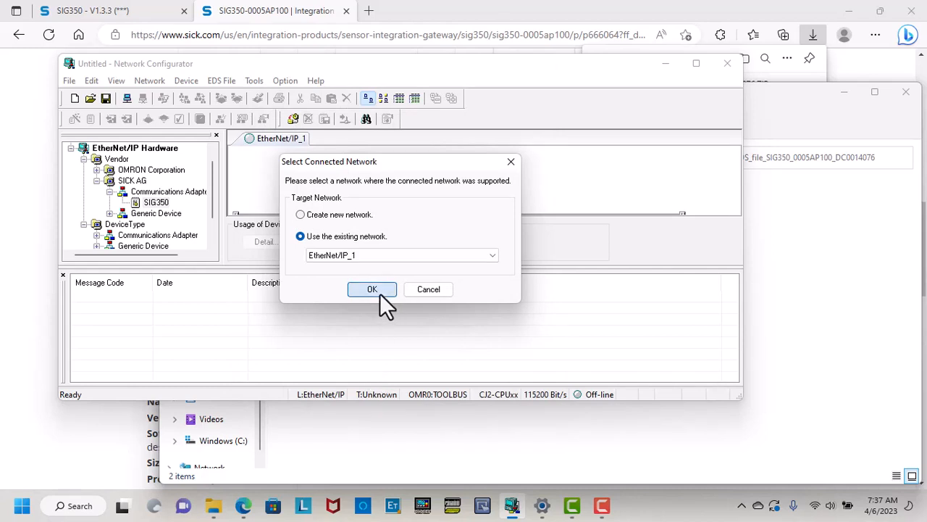
{"action": "left_click", "coordinate": [160, 81]}
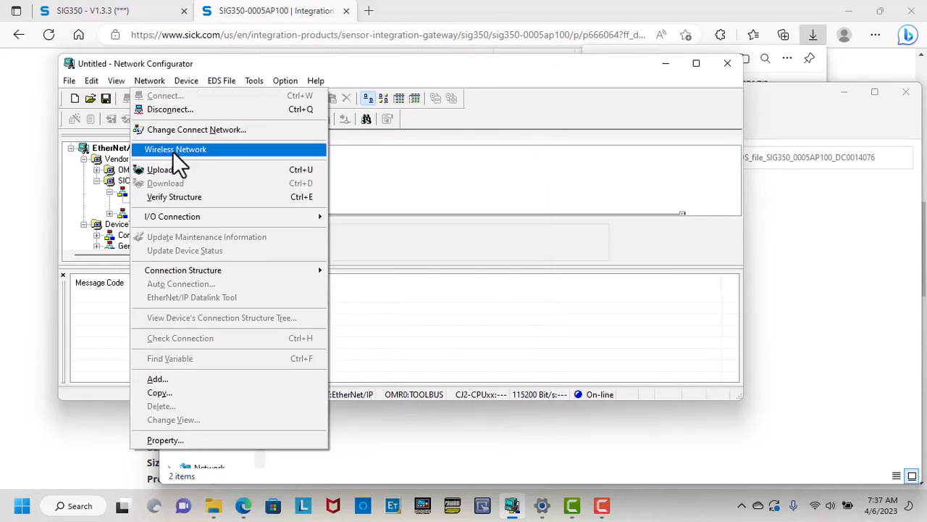
Upload the live network into the current document, showing CJ2M-EIP21, IOLG2EI and SIG350-0005AP100.
{"action": "left_click", "coordinate": [177, 169]}
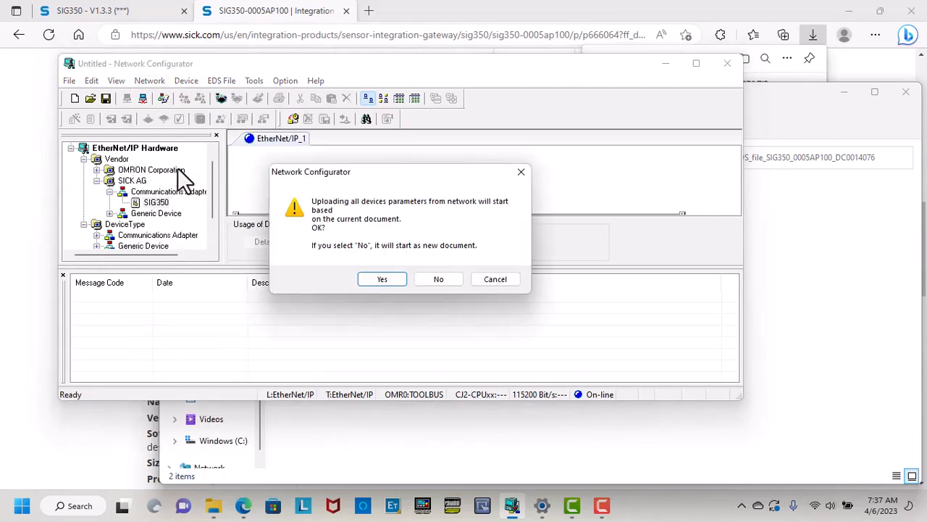
{"action": "left_click", "coordinate": [377, 277]}
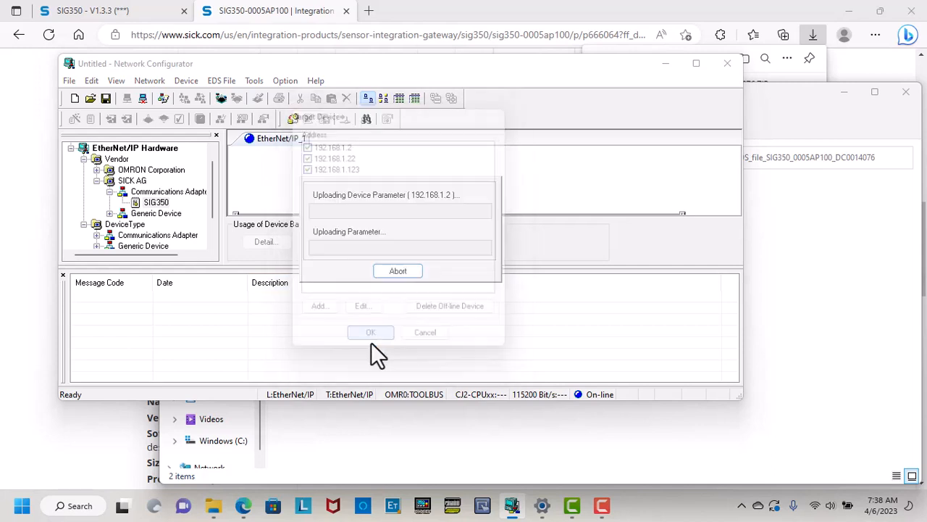
{"action": "left_click", "coordinate": [371, 339]}
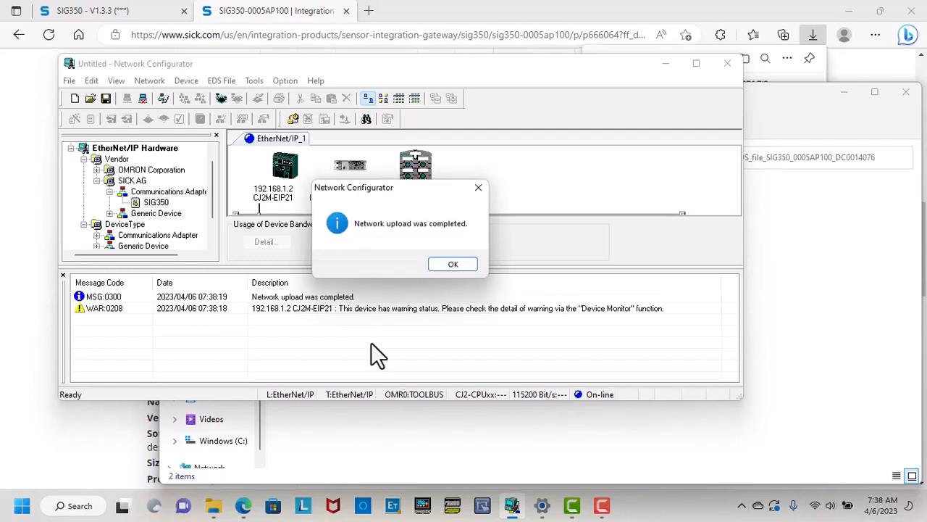
{"action": "left_click", "coordinate": [460, 264]}
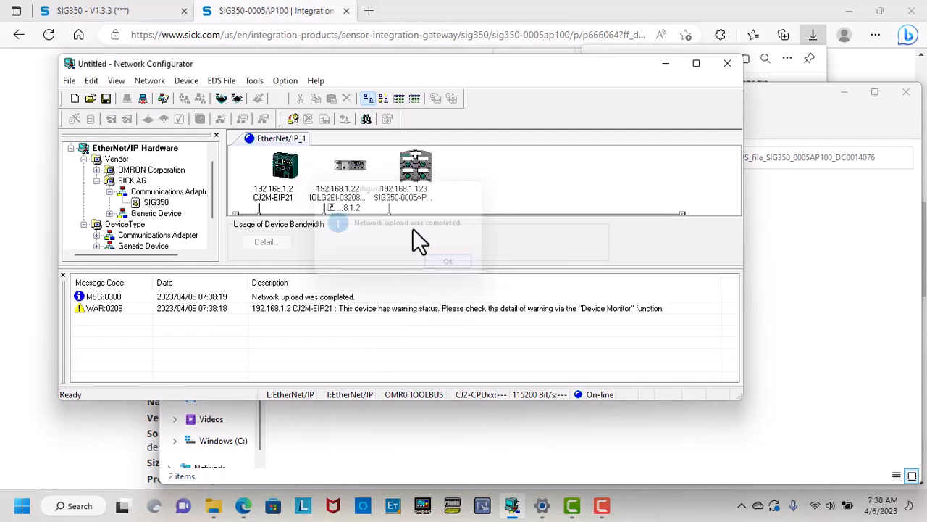
Register the SIG350 at 192.168.1.123 in the CJ2M-EIP21's Register Device List.
{"action": "double_click", "coordinate": [284, 169]}
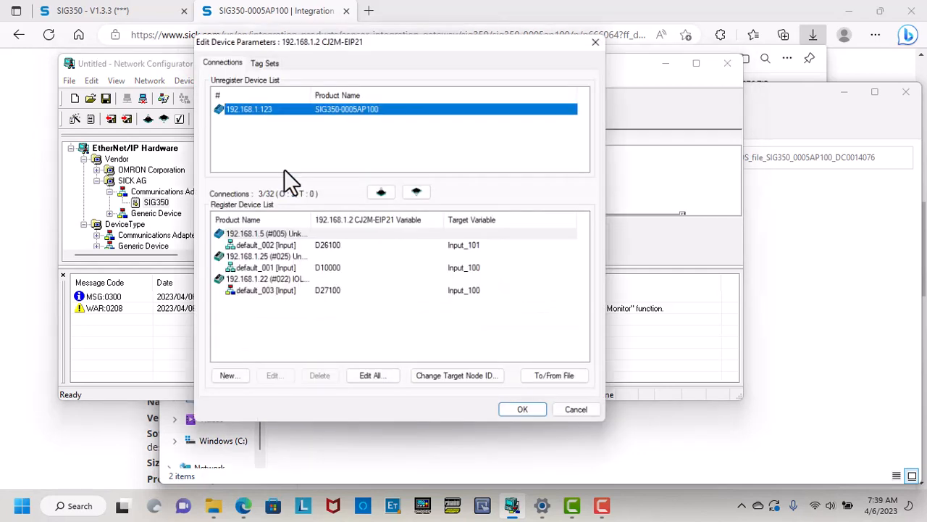
{"action": "left_click", "coordinate": [382, 192]}
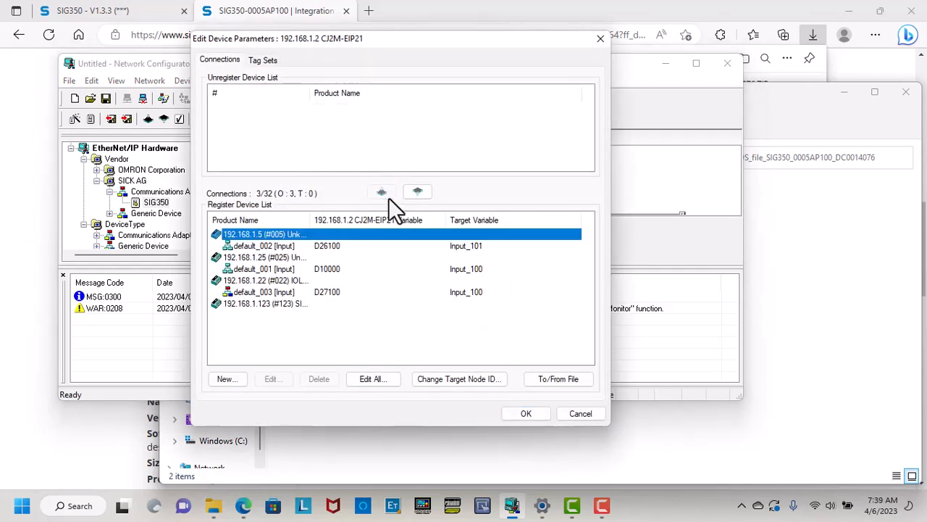
{"action": "left_click", "coordinate": [274, 212]}
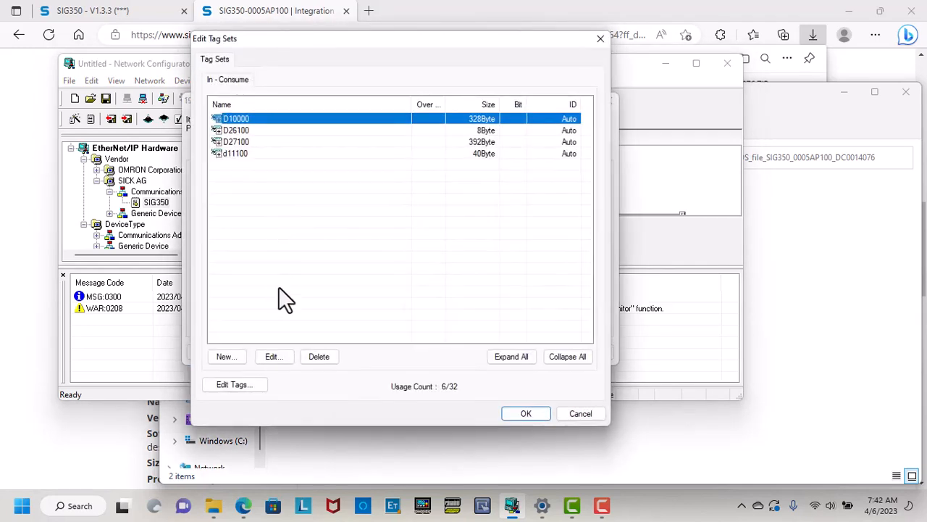
Start a D13000 tag of size 2, then abandon it and discard the tag changes.
{"action": "left_click", "coordinate": [233, 384]}
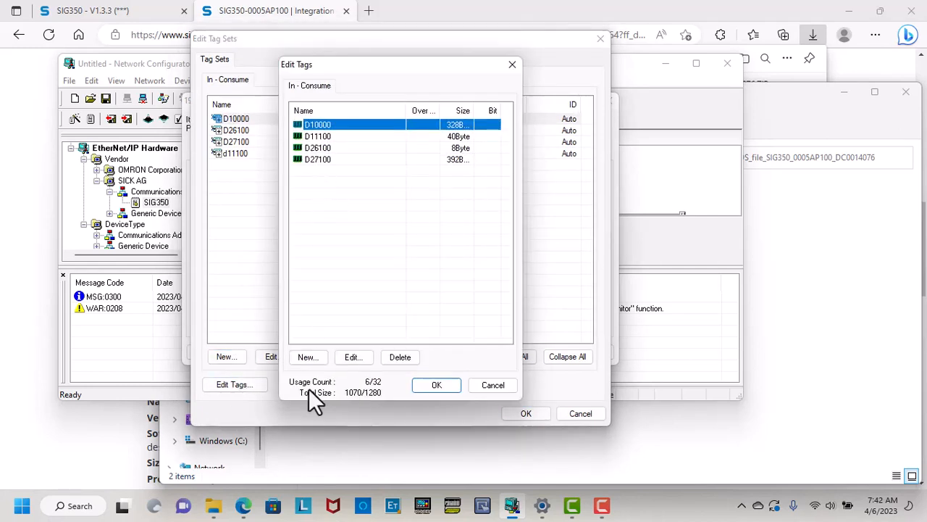
{"action": "left_click", "coordinate": [312, 352]}
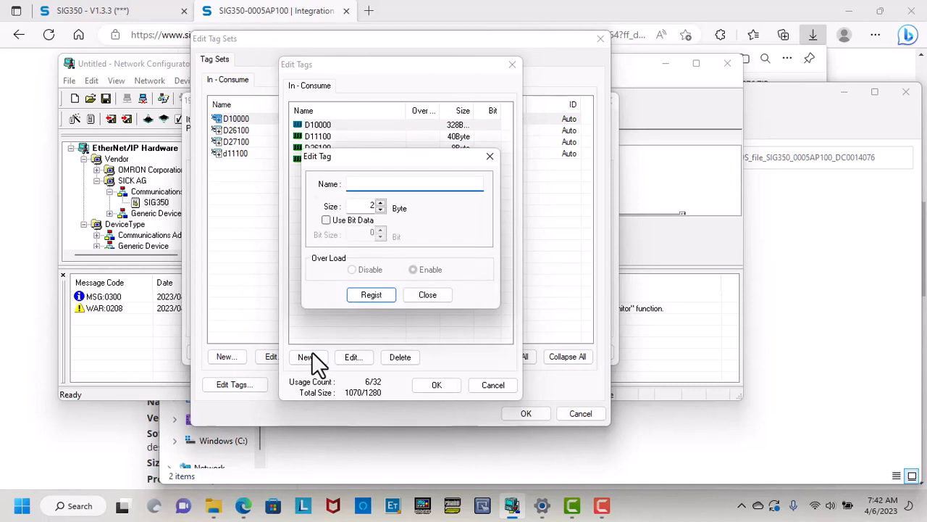
{"action": "type", "text": "d13000"}
{"action": "left_click", "coordinate": [366, 206]}
{"action": "type", "text": "2"}
{"action": "left_click", "coordinate": [428, 296]}
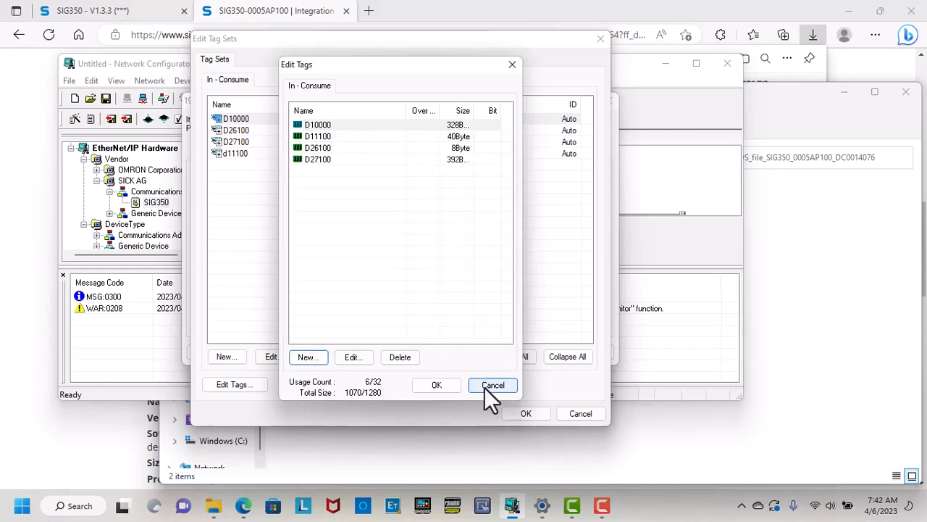
{"action": "left_click", "coordinate": [484, 387]}
{"action": "left_click", "coordinate": [566, 414]}
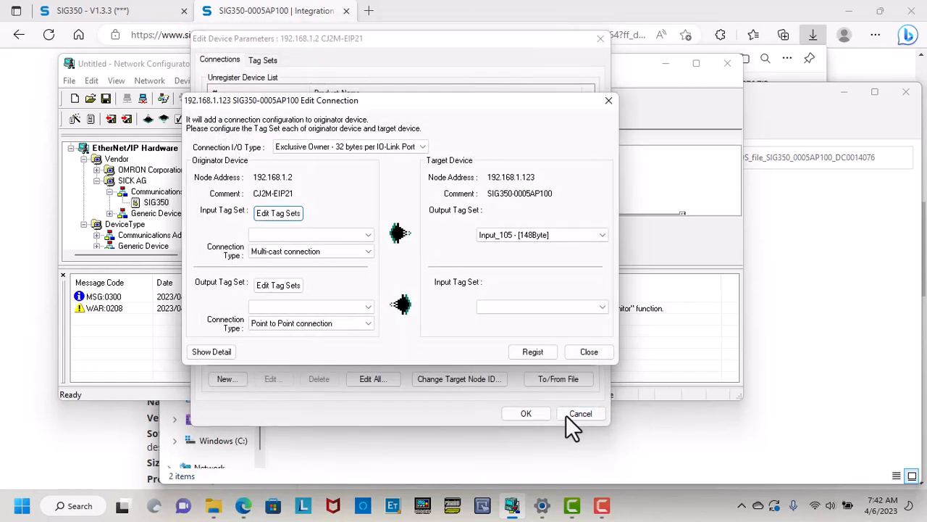
Create a 148-byte D13000 tag on the CJ2M-EIP21 and register it as an input tag set.
{"action": "left_click", "coordinate": [291, 215]}
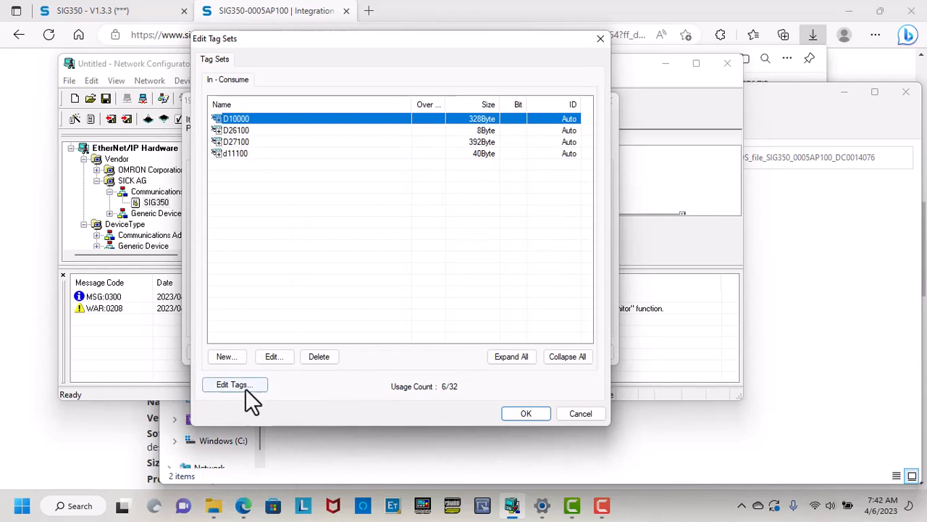
{"action": "left_click", "coordinate": [245, 388]}
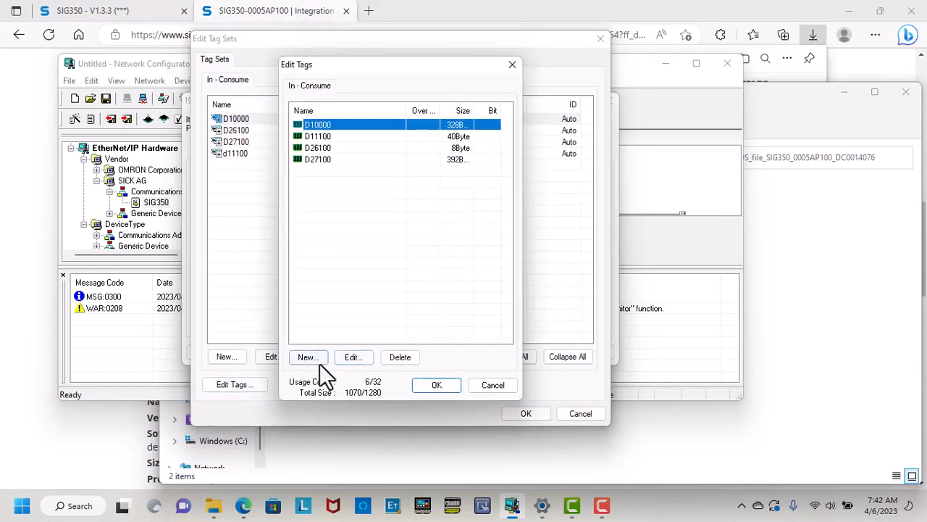
{"action": "left_click", "coordinate": [308, 357]}
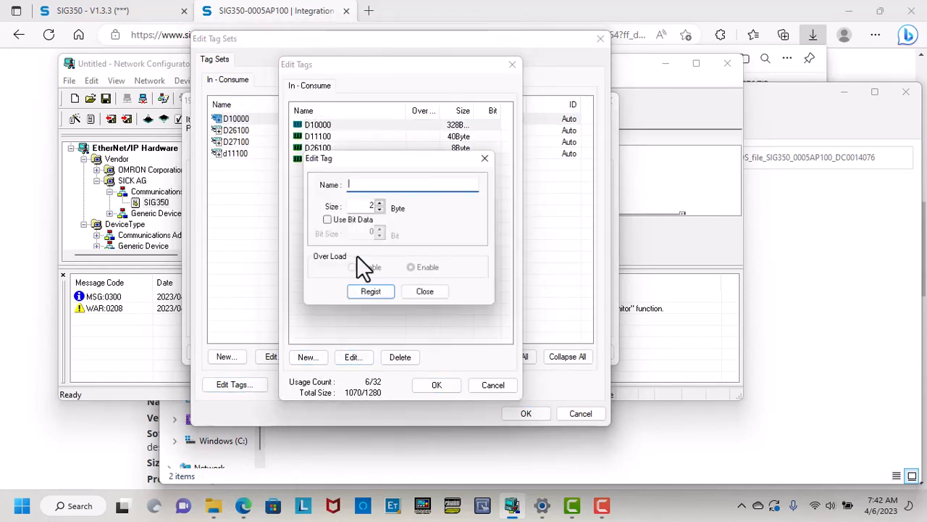
{"action": "double_click", "coordinate": [372, 205]}
{"action": "type", "text": "148"}
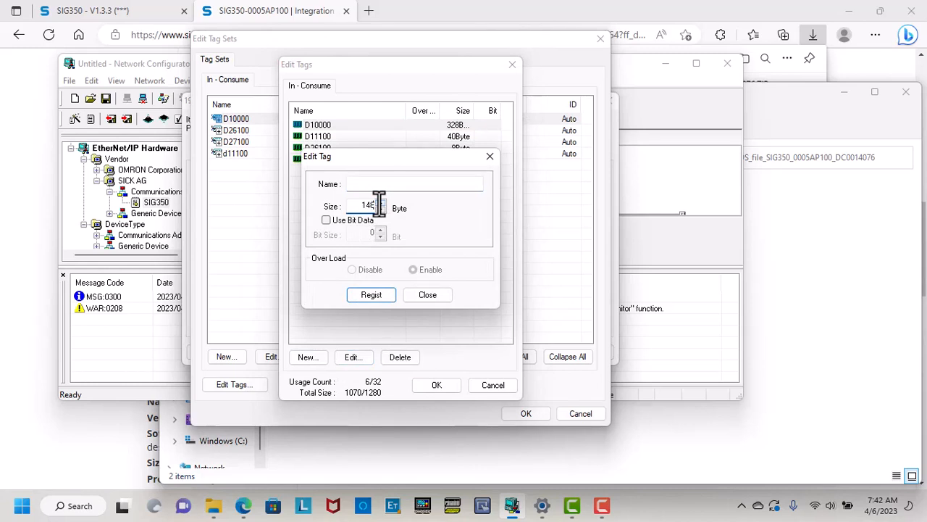
{"action": "left_click", "coordinate": [354, 182]}
{"action": "type", "text": "D13000"}
{"action": "left_click", "coordinate": [364, 291]}
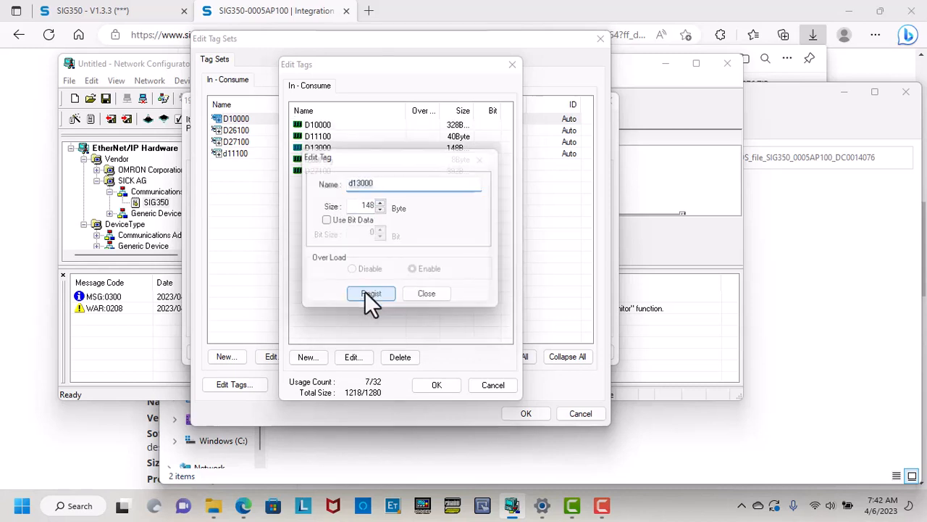
{"action": "left_click", "coordinate": [429, 297]}
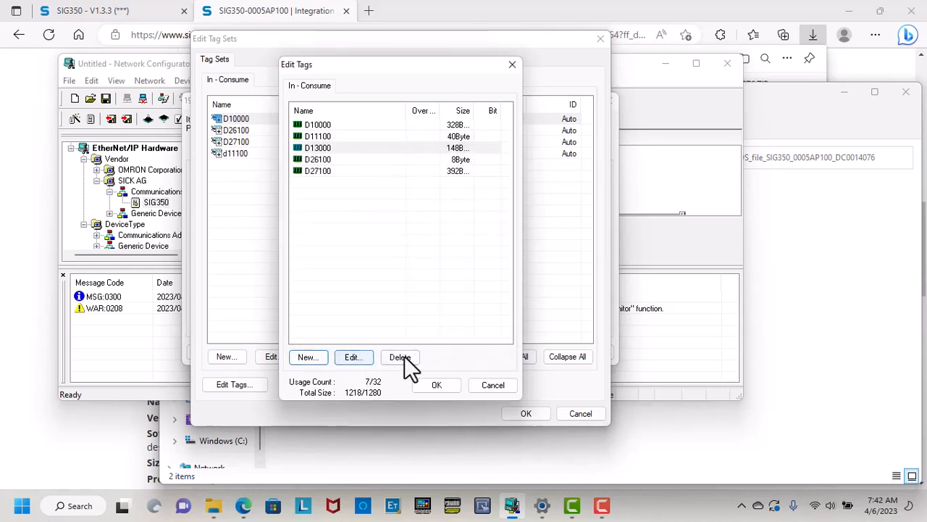
{"action": "left_click", "coordinate": [435, 384]}
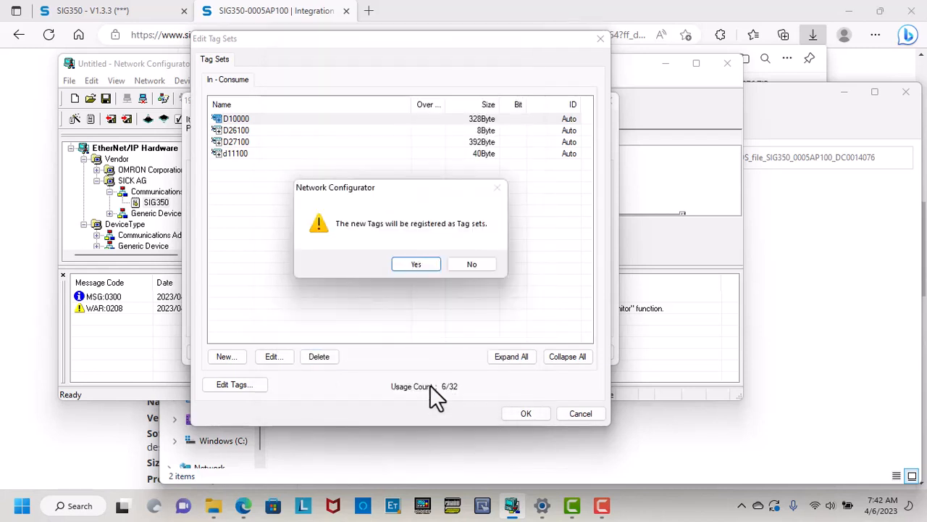
{"action": "left_click", "coordinate": [418, 264]}
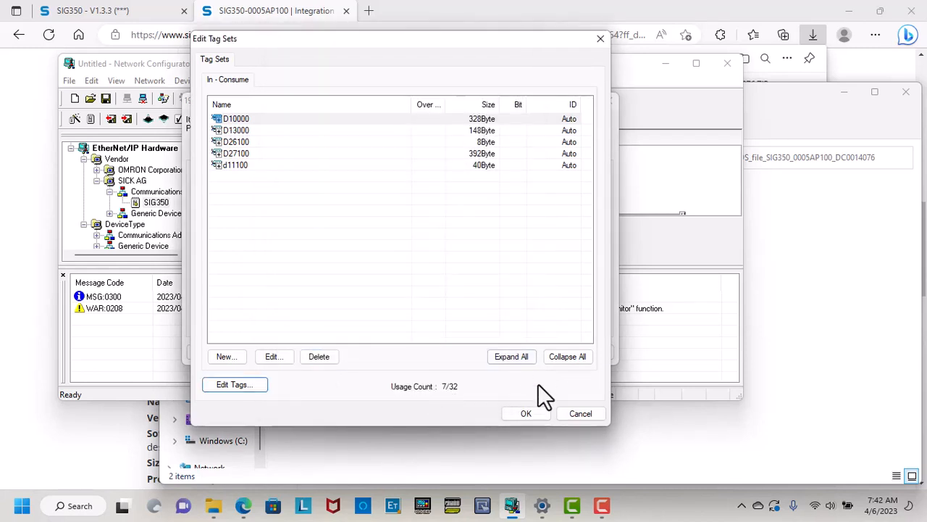
{"action": "left_click", "coordinate": [527, 415]}
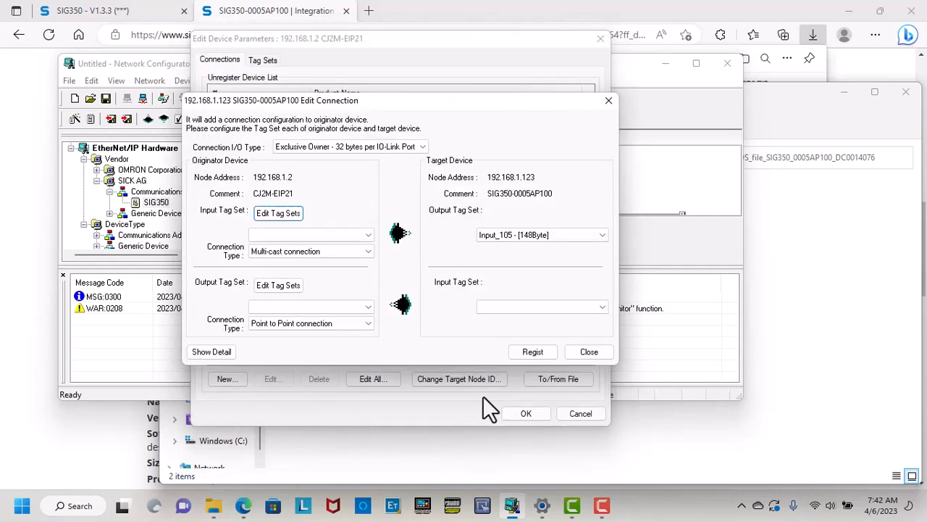
{"action": "left_click", "coordinate": [366, 235]}
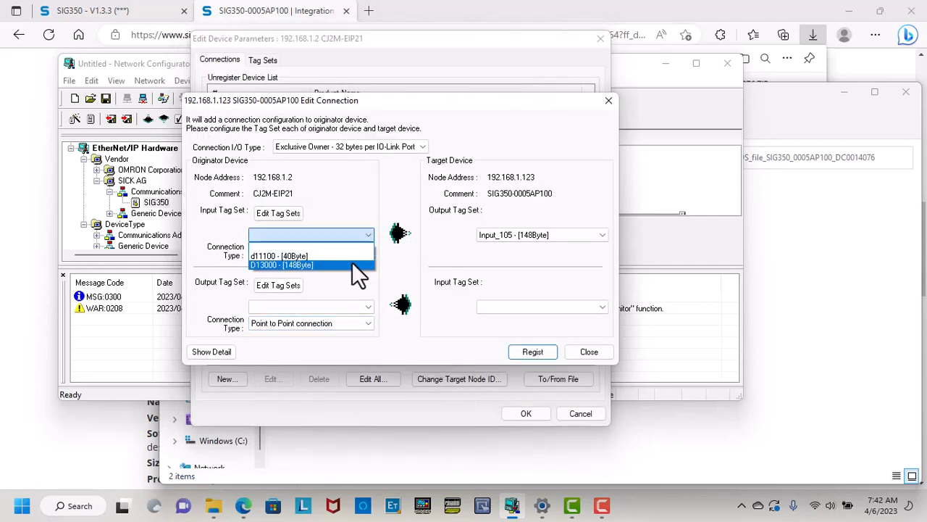
Select D13000 as the input tag set and create a 52-byte D13500 output tag set.
{"action": "left_click", "coordinate": [352, 264]}
{"action": "left_click", "coordinate": [284, 286]}
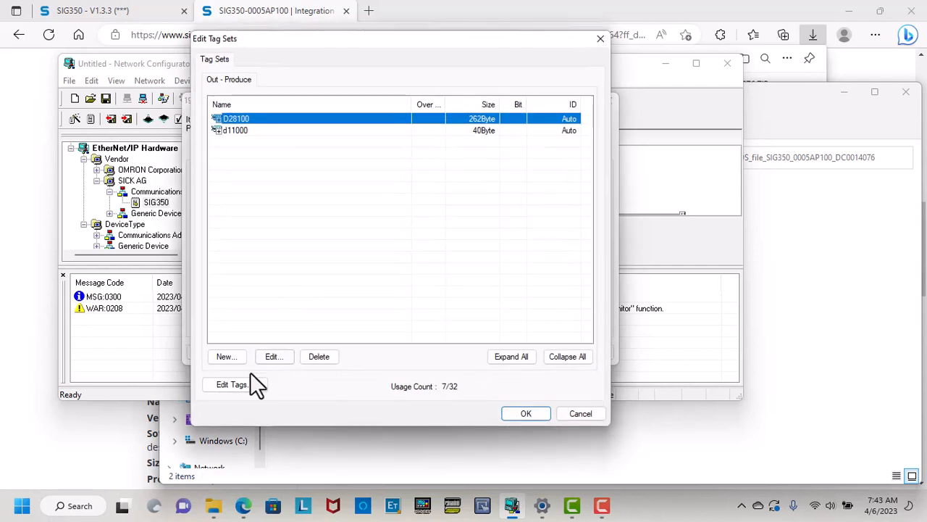
{"action": "left_click", "coordinate": [242, 385]}
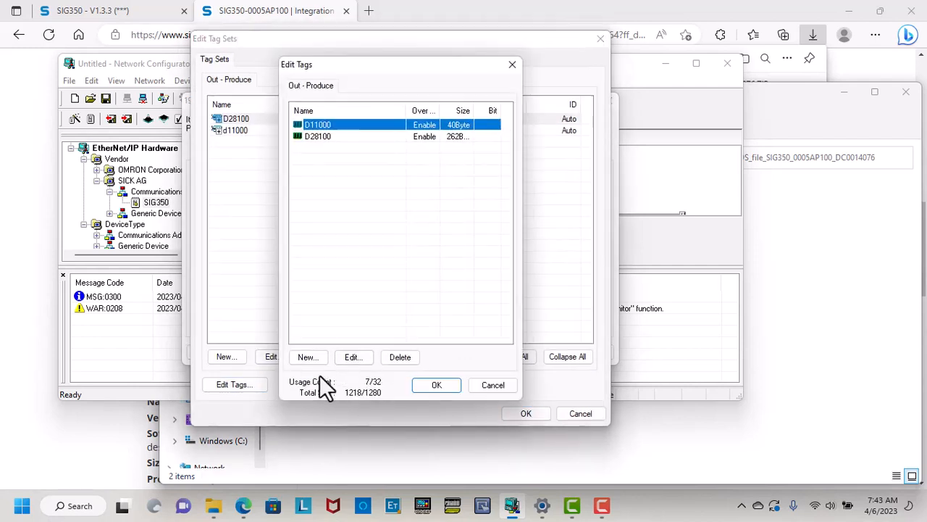
{"action": "left_click", "coordinate": [316, 360]}
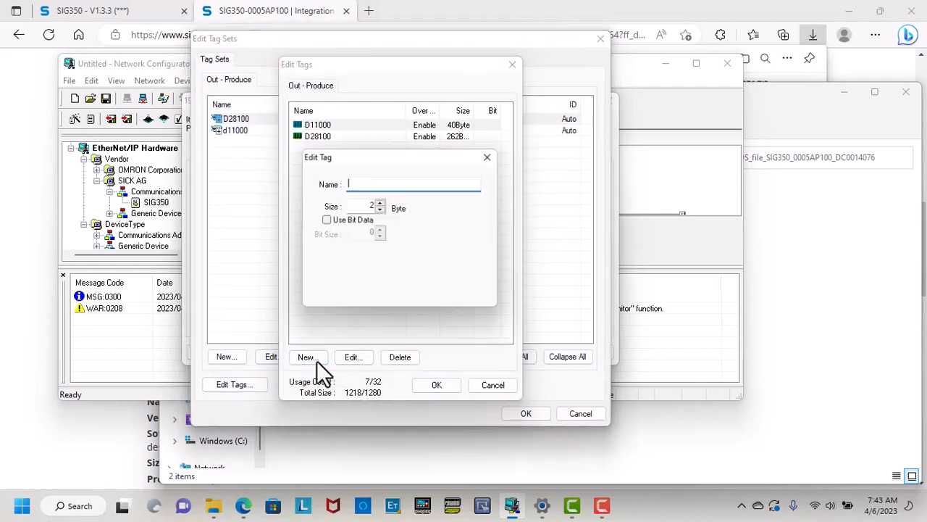
{"action": "left_click", "coordinate": [369, 205]}
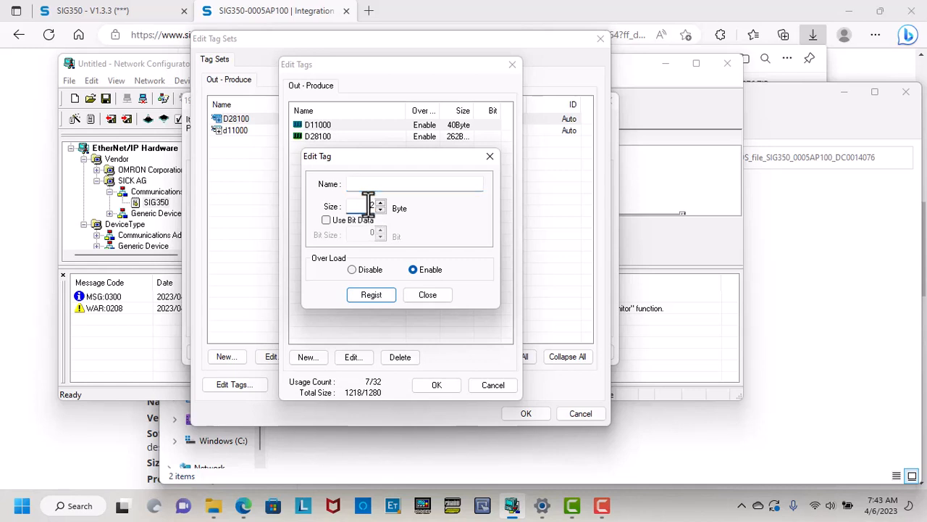
{"action": "left_click", "coordinate": [367, 190]}
{"action": "type", "text": "d13500"}
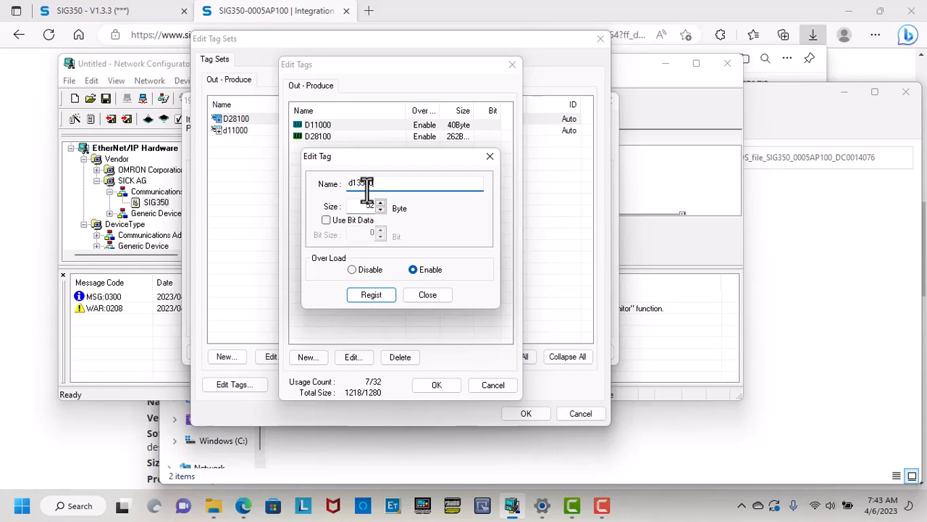
{"action": "left_click", "coordinate": [382, 297]}
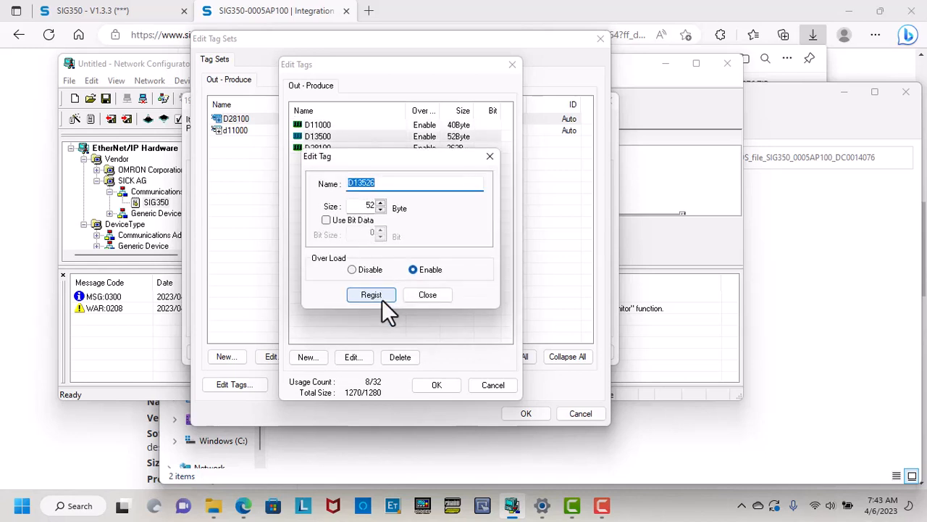
{"action": "left_click", "coordinate": [422, 293]}
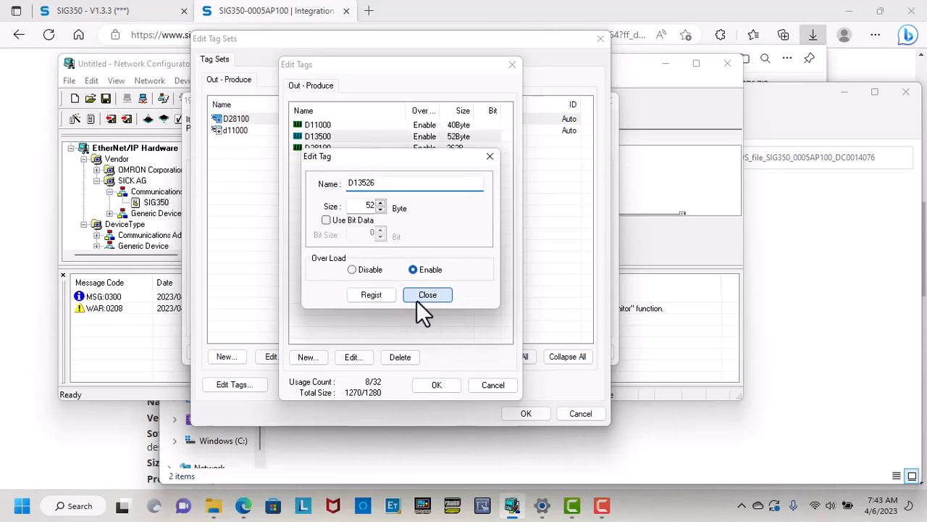
{"action": "left_click", "coordinate": [435, 385]}
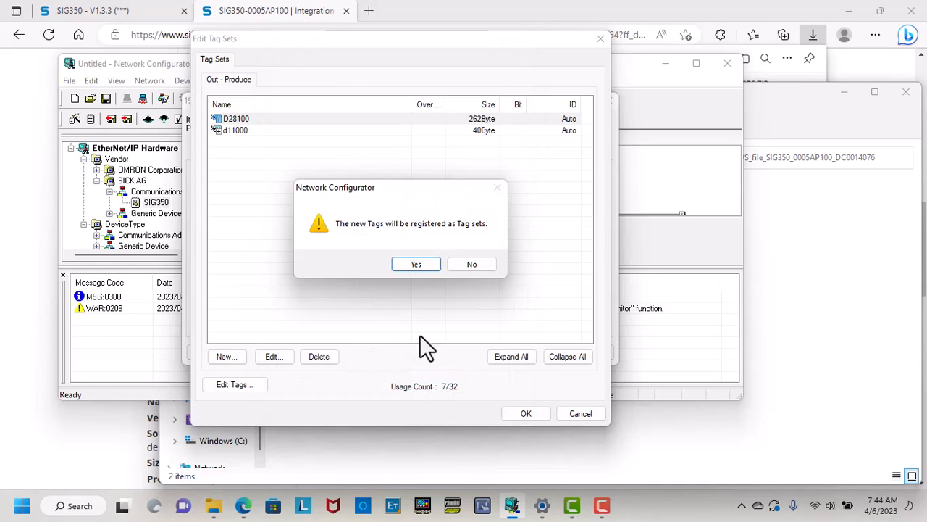
{"action": "left_click", "coordinate": [426, 264]}
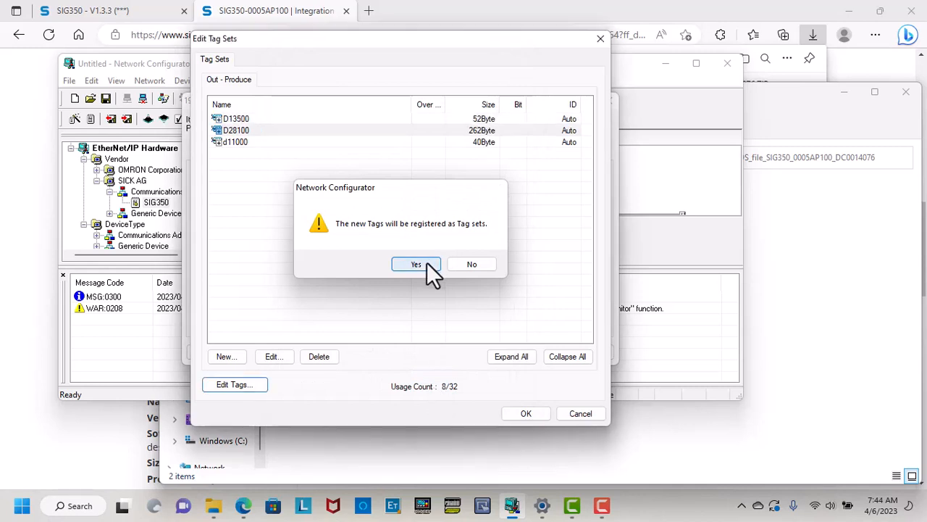
{"action": "left_click", "coordinate": [518, 410]}
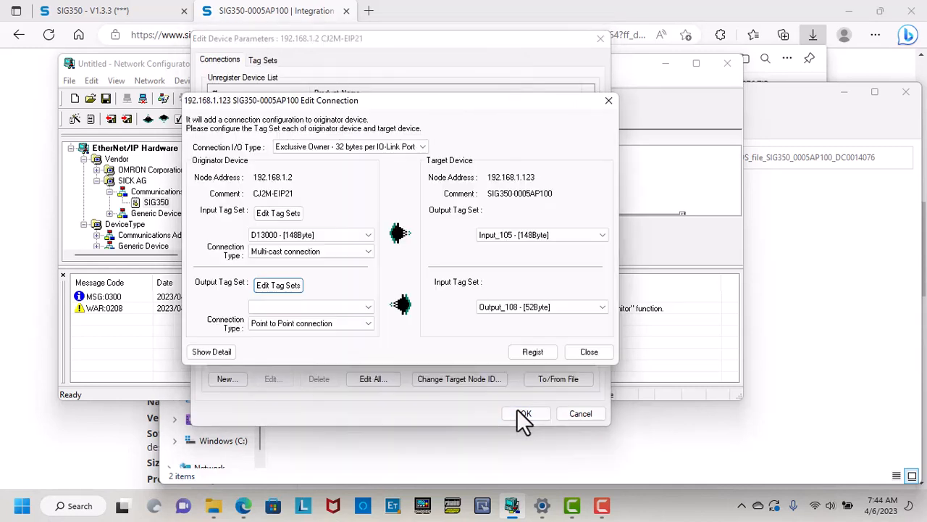
Set D13500 as the output tag set and register the SIG350 connection.
{"action": "left_click", "coordinate": [364, 306]}
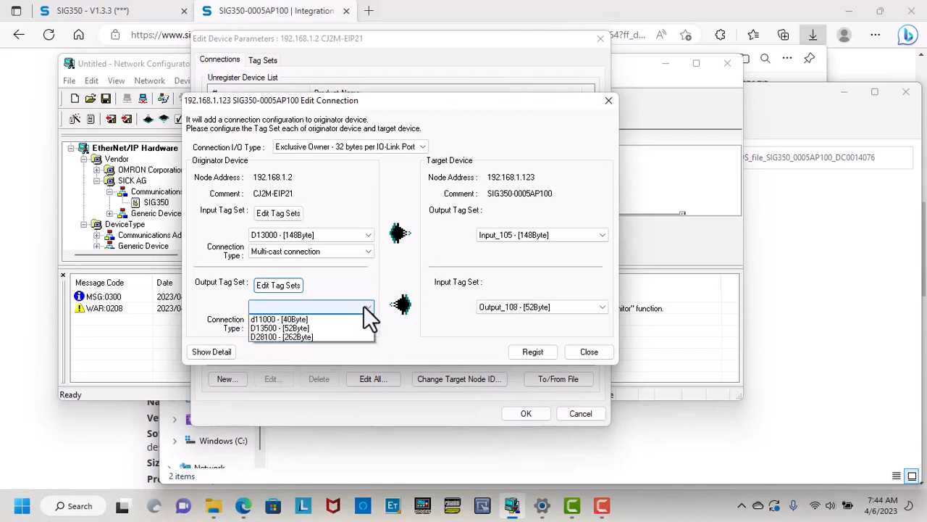
{"action": "left_click", "coordinate": [336, 337]}
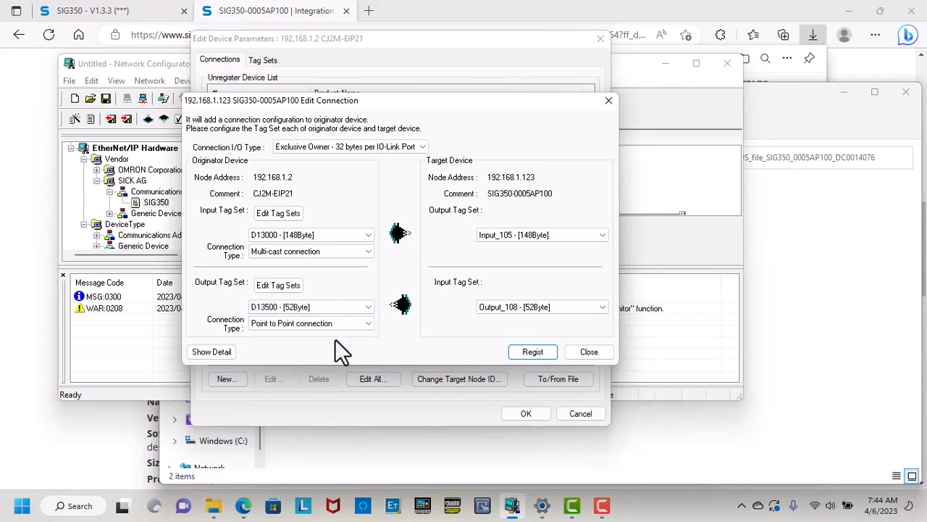
{"action": "left_click", "coordinate": [528, 353]}
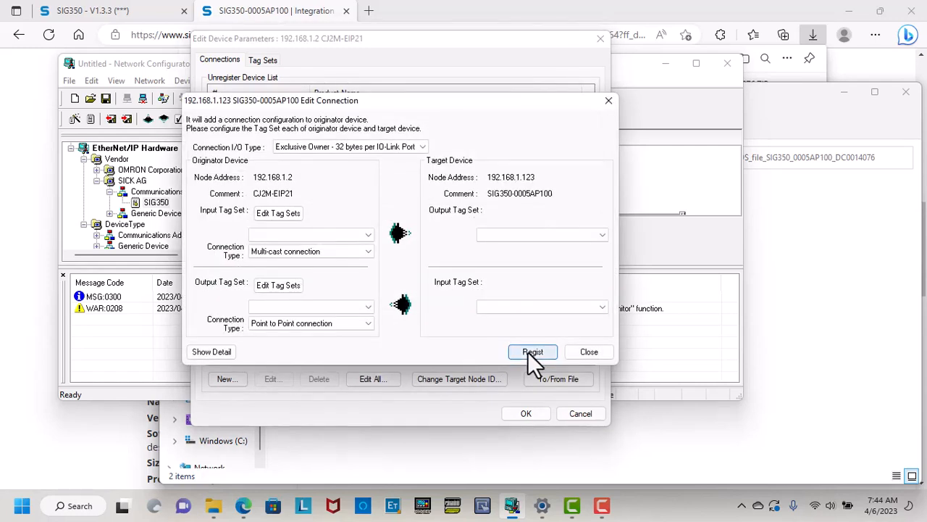
{"action": "left_click", "coordinate": [580, 353]}
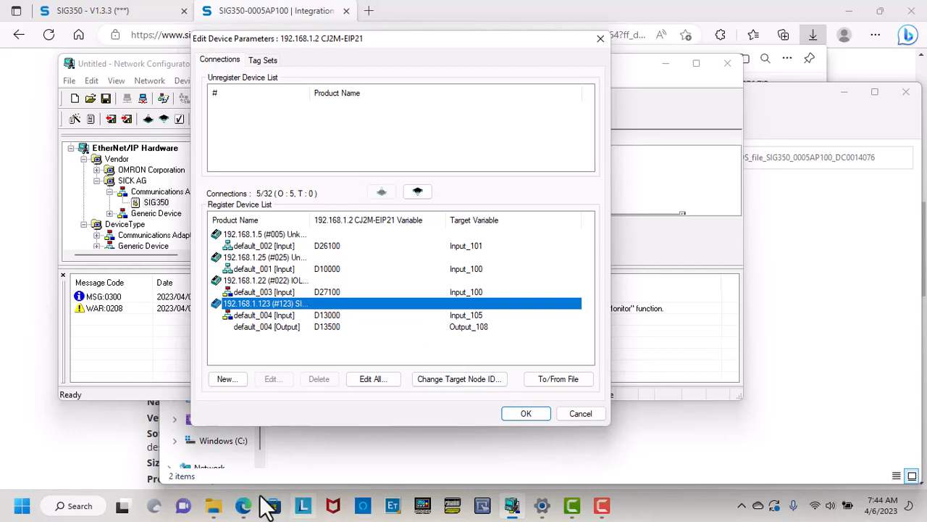
Snip the SIG350 connection rows with Snipping Tool, then accept the Edit Device Parameters window.
{"action": "left_click", "coordinate": [89, 508]}
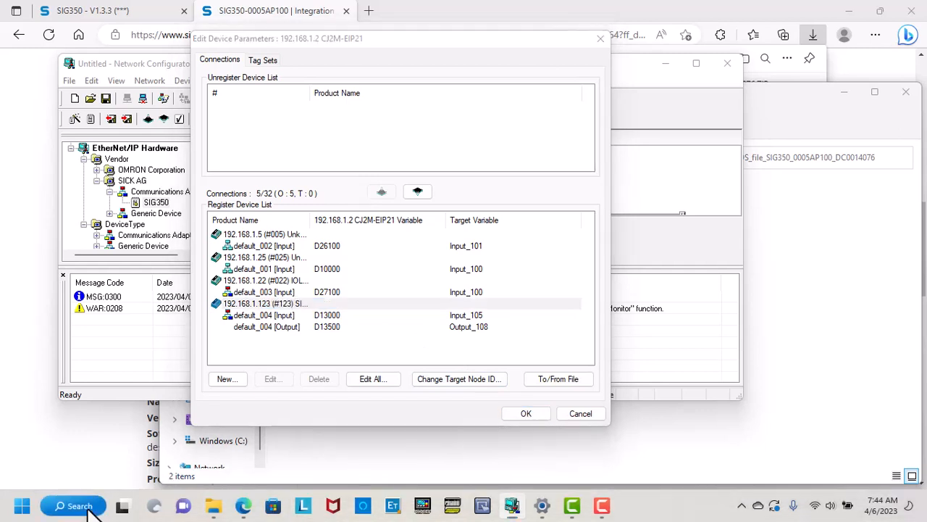
{"action": "type", "text": "c"}
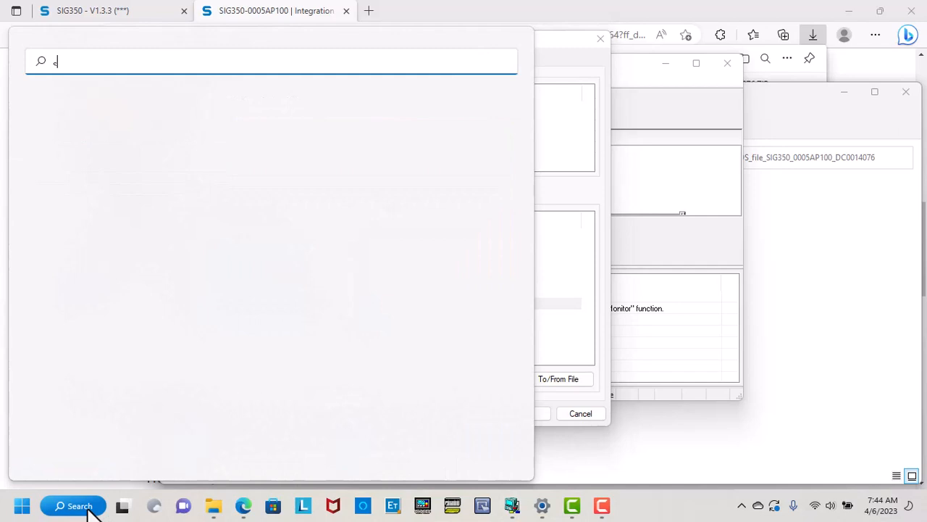
{"action": "type", "text": "nip"}
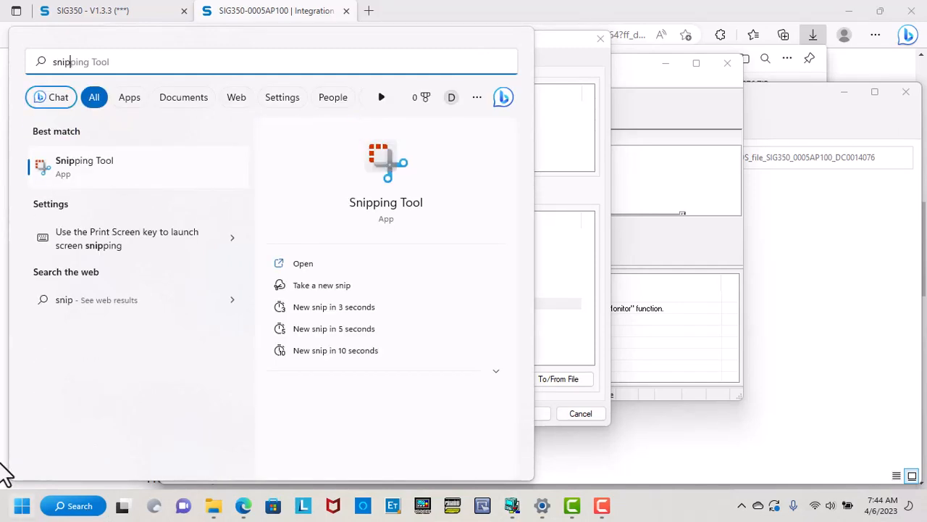
{"action": "left_click", "coordinate": [100, 164]}
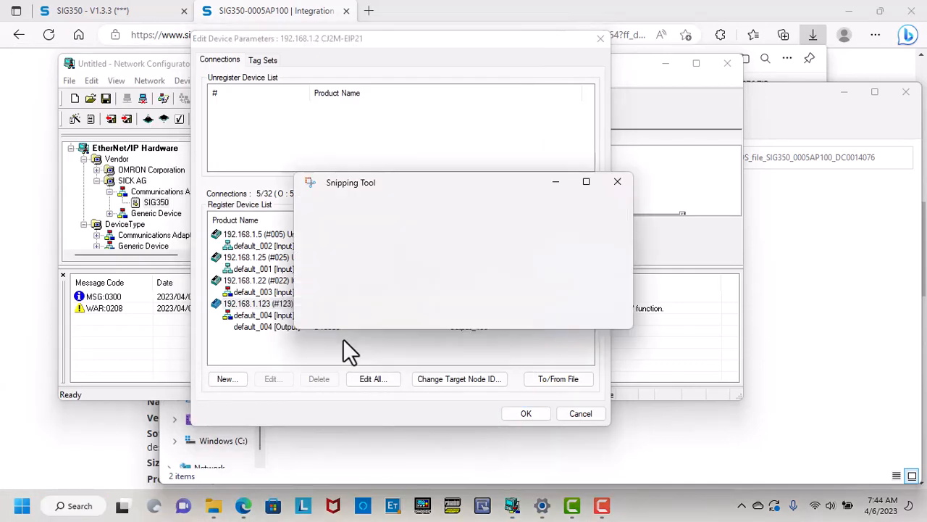
{"action": "left_click", "coordinate": [347, 214]}
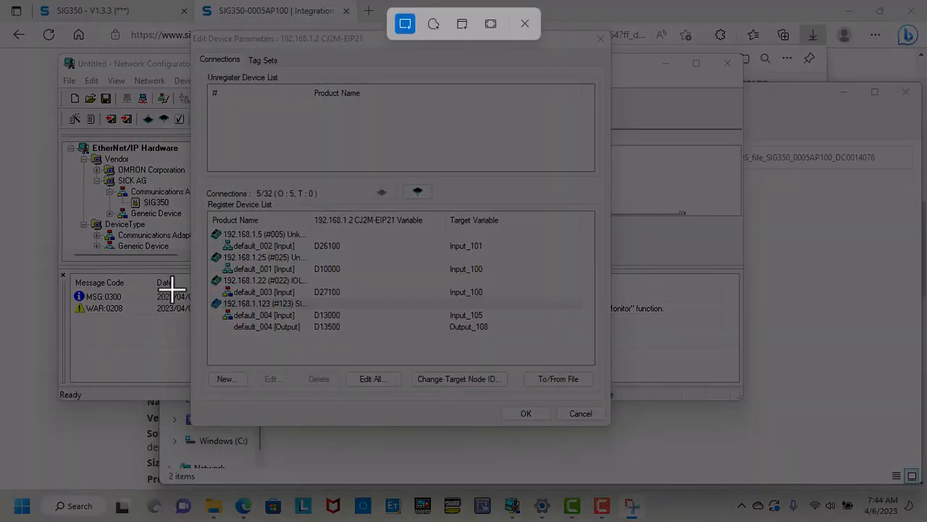
{"action": "left_click_drag", "start_coordinate": [172, 289], "coordinate": [522, 337]}
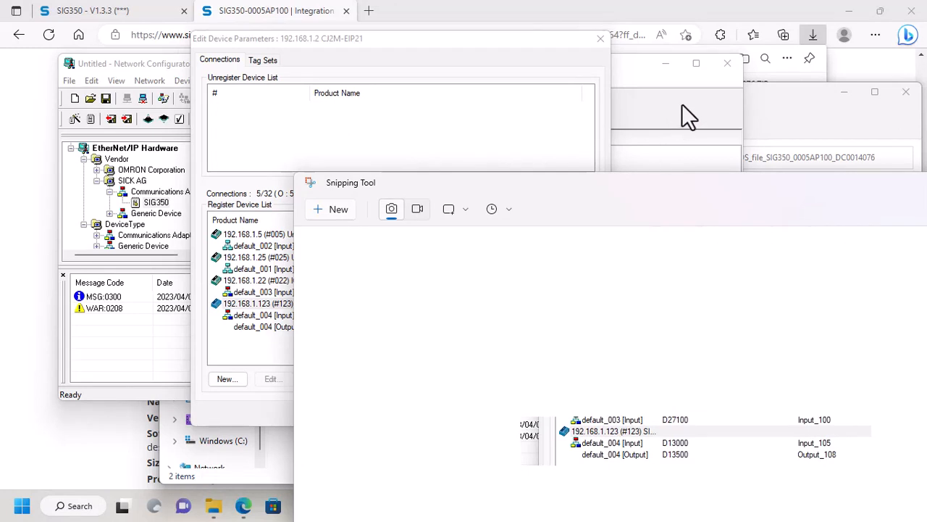
{"action": "left_click", "coordinate": [681, 106]}
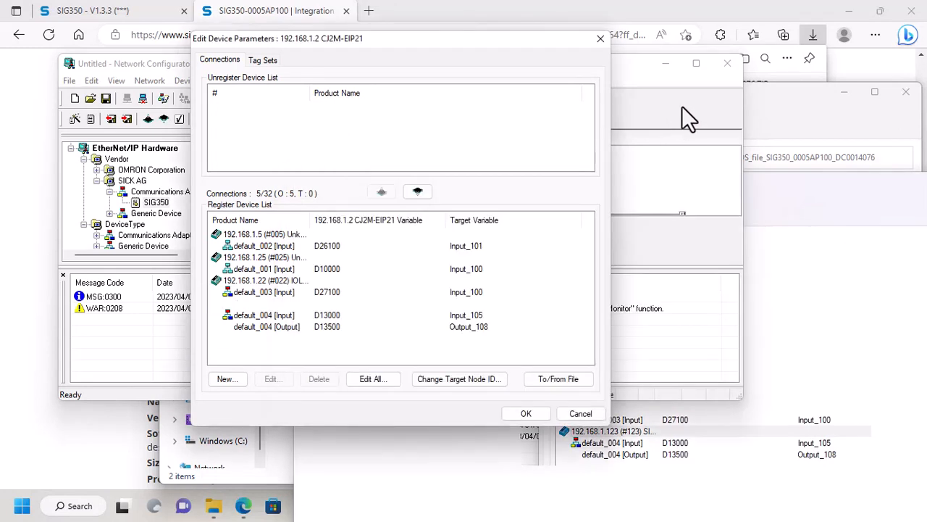
{"action": "left_click", "coordinate": [525, 410]}
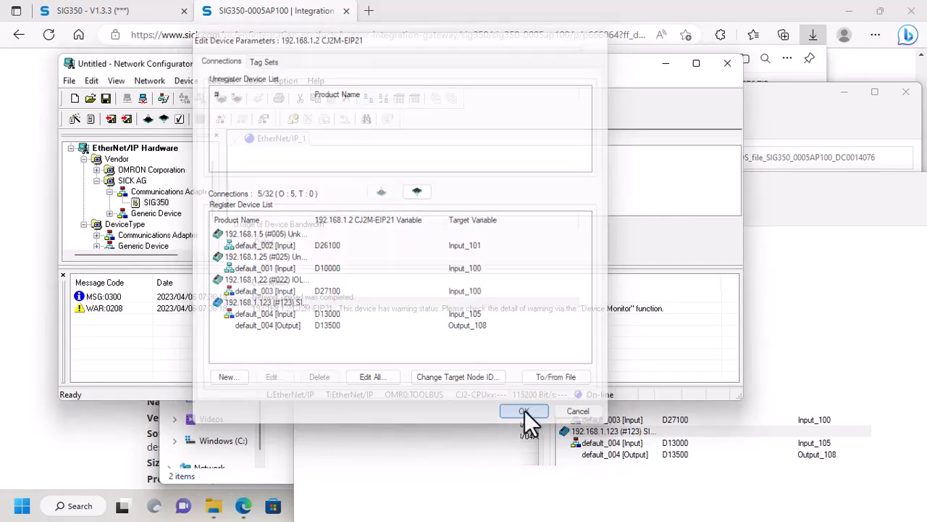
Download the connection settings to all devices, switching the CJ2M to program mode, until completed.
{"action": "left_click", "coordinate": [149, 81]}
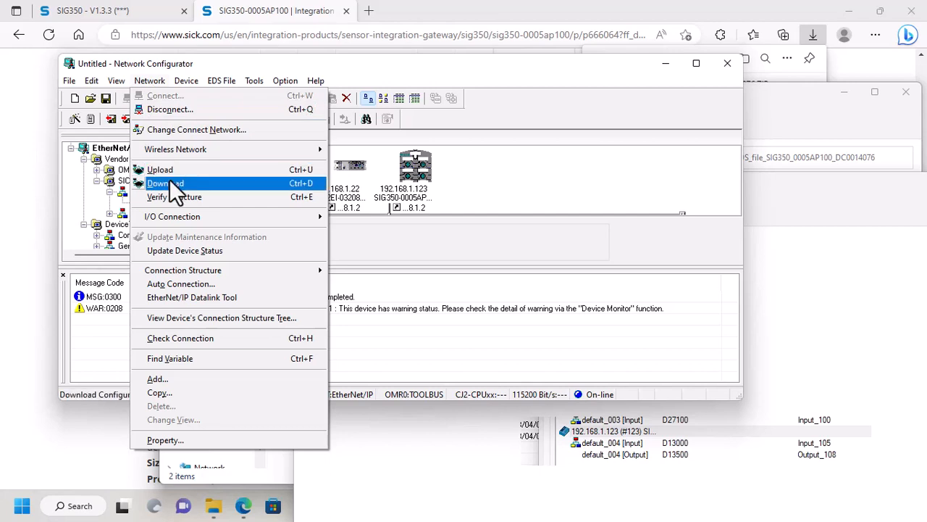
{"action": "left_click", "coordinate": [170, 181]}
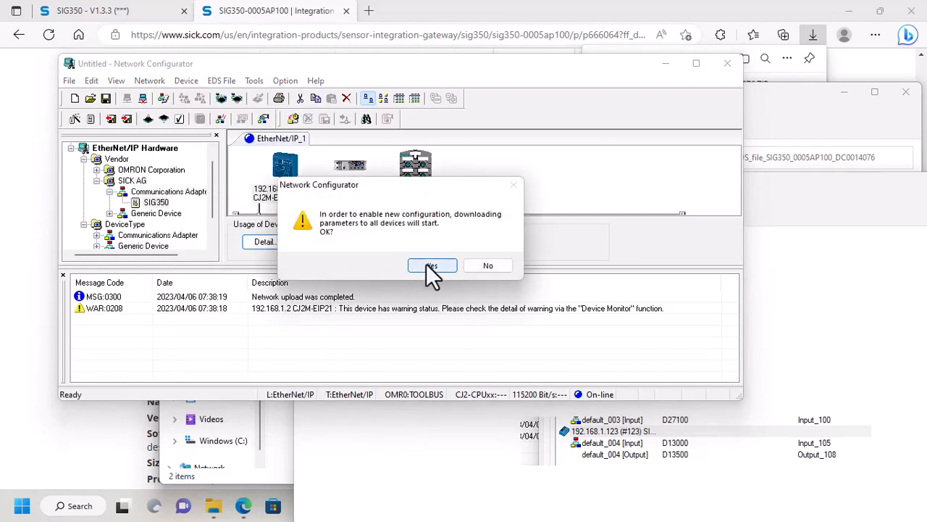
{"action": "left_click", "coordinate": [431, 265]}
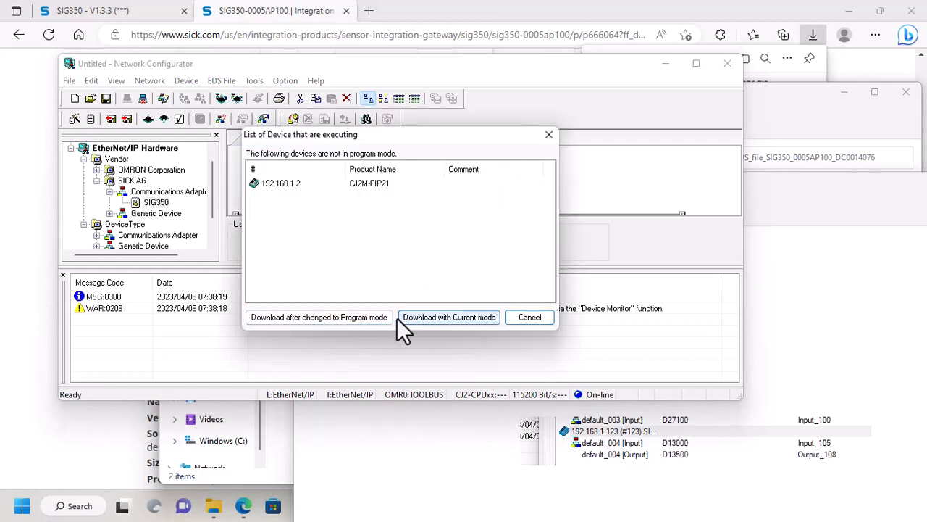
{"action": "left_click", "coordinate": [375, 316]}
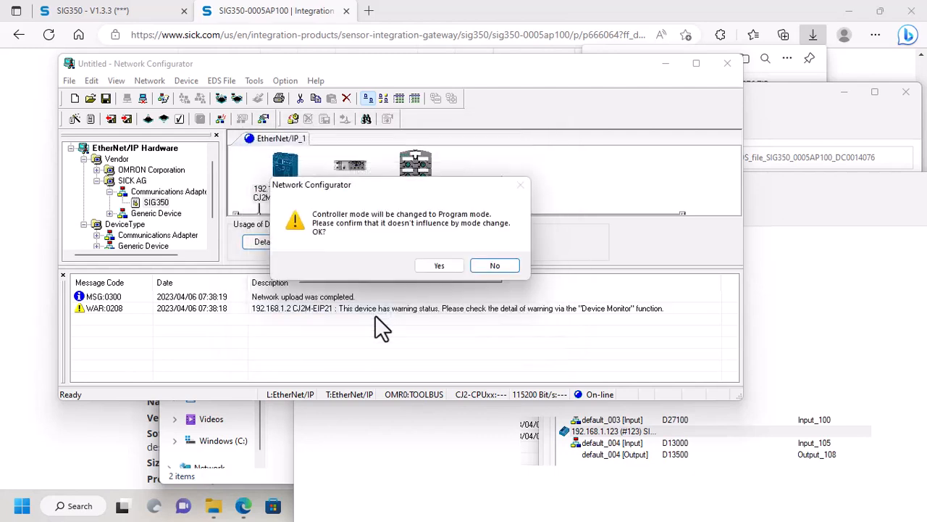
{"action": "left_click", "coordinate": [439, 265]}
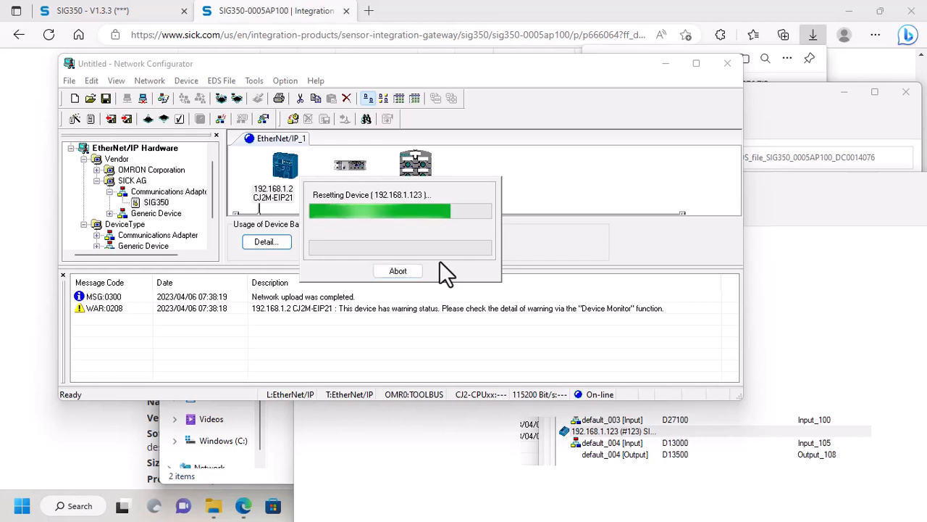
{"action": "left_click", "coordinate": [439, 262]}
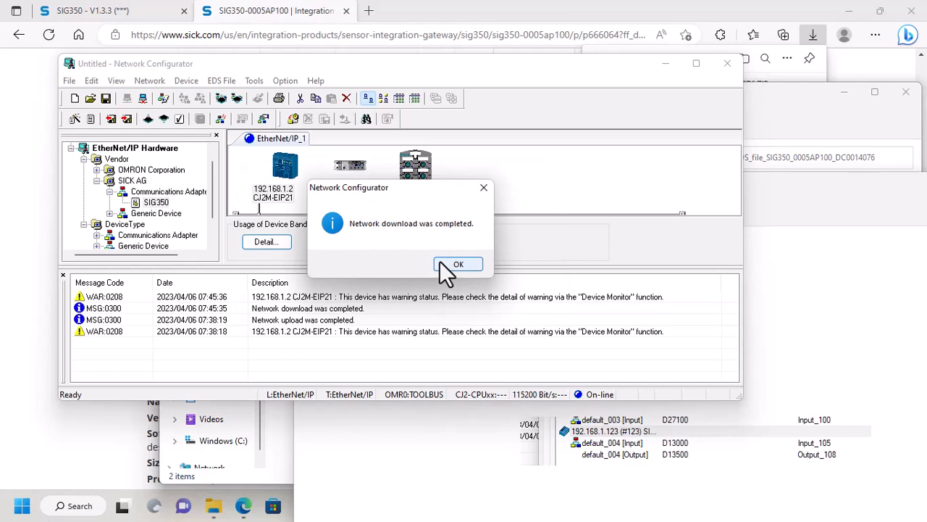
{"action": "left_click", "coordinate": [443, 263]}
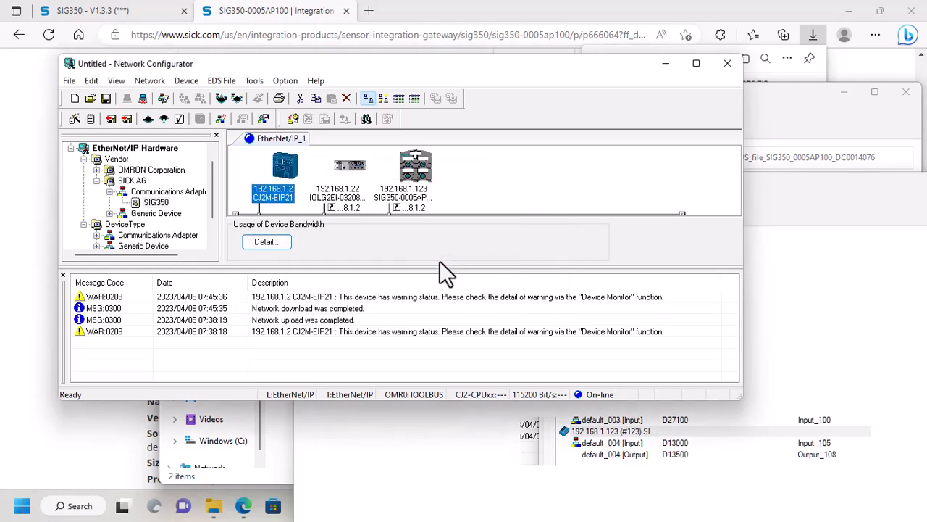
{"action": "left_click", "coordinate": [272, 500]}
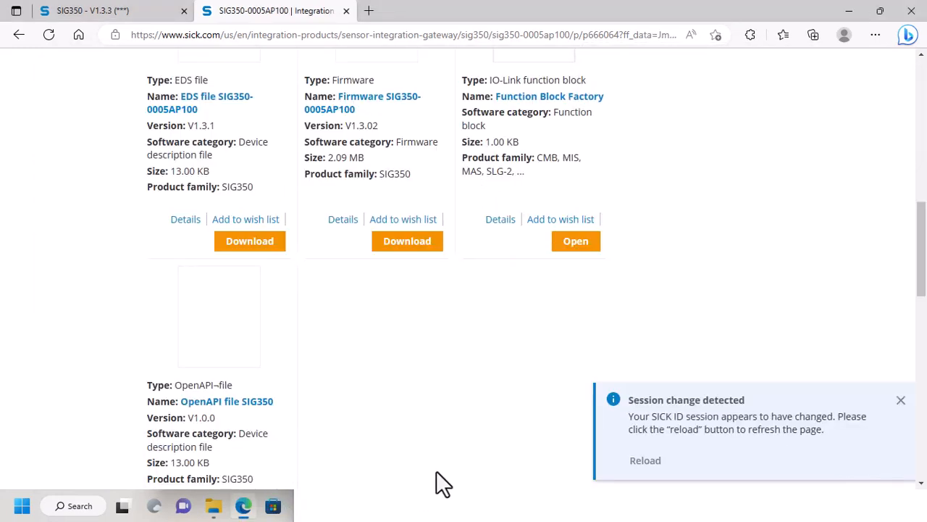
Minimize Network Configurator, Edge, File Explorer, Settings and the snip, then launch CX-Programmer.
{"action": "left_click", "coordinate": [638, 9]}
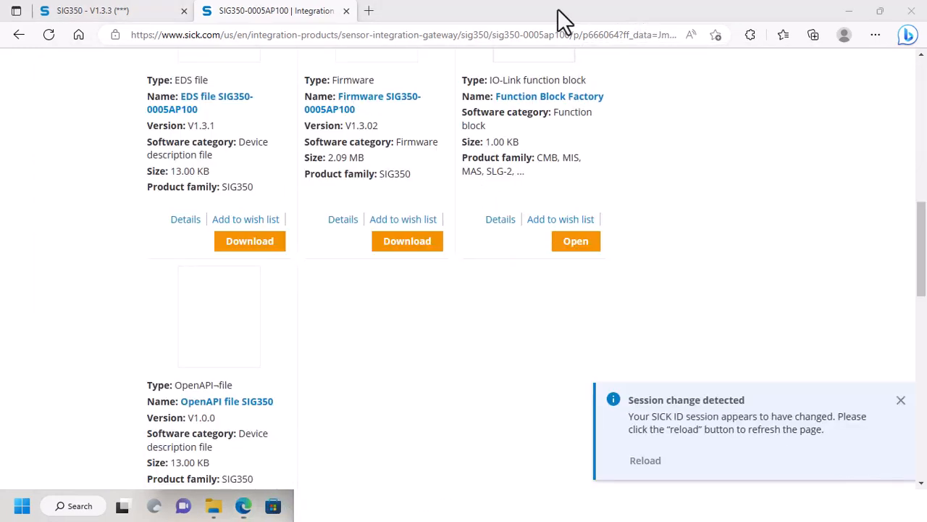
{"action": "left_click", "coordinate": [846, 11]}
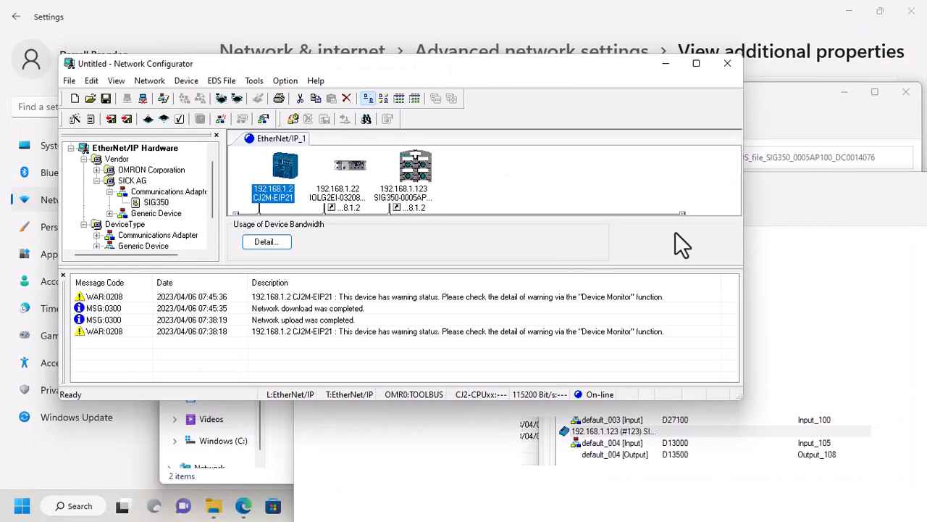
{"action": "left_click", "coordinate": [842, 95]}
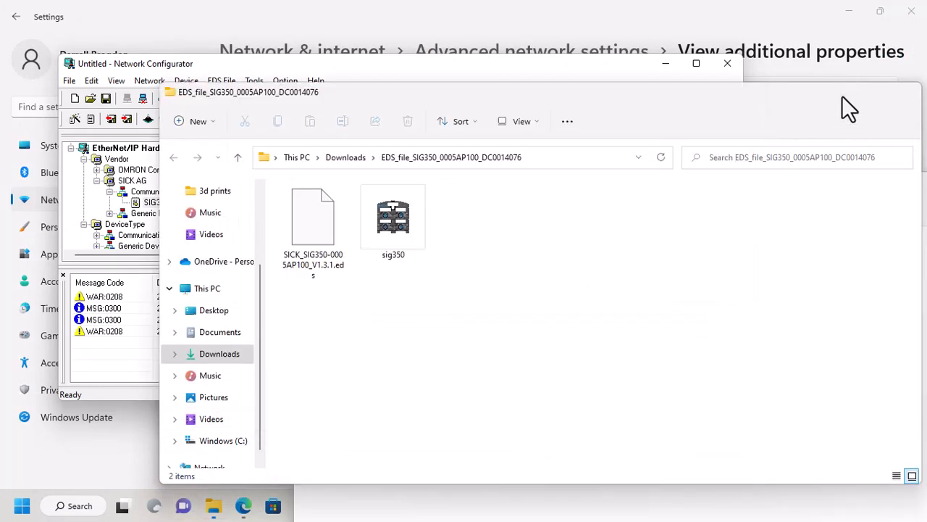
{"action": "left_click", "coordinate": [842, 95]}
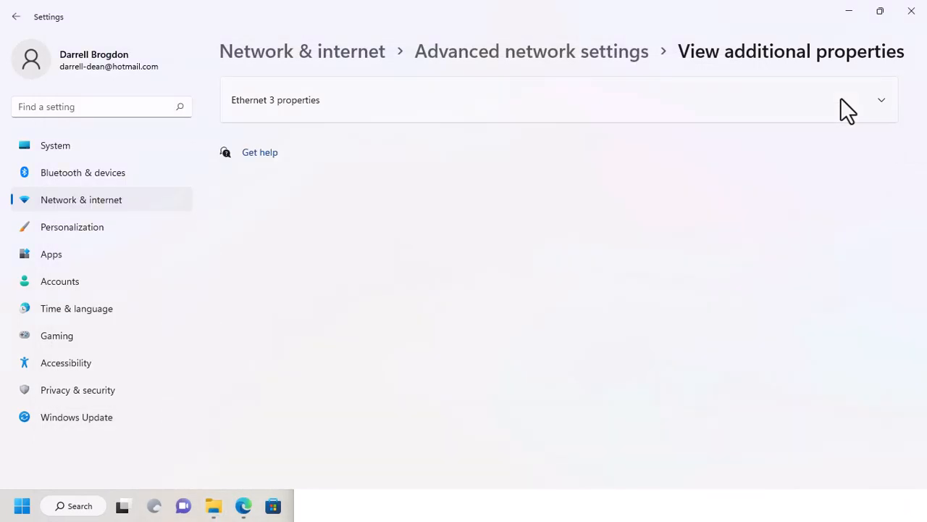
{"action": "left_click", "coordinate": [848, 13]}
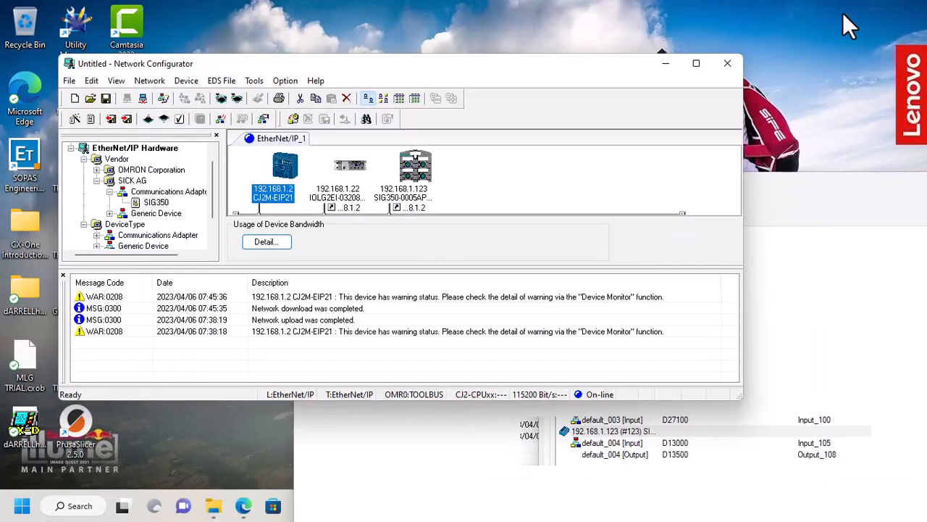
{"action": "left_click_drag", "start_coordinate": [794, 197], "coordinate": [523, 231]}
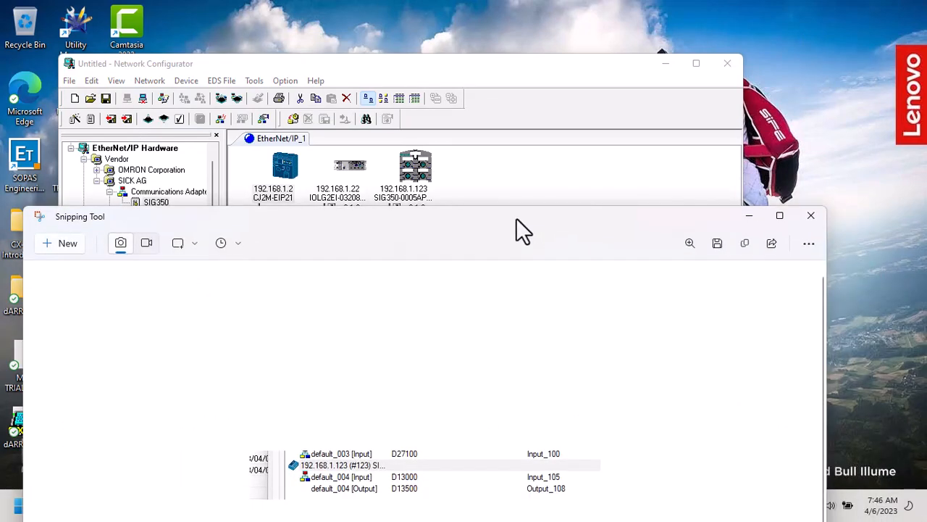
{"action": "left_click", "coordinate": [751, 217]}
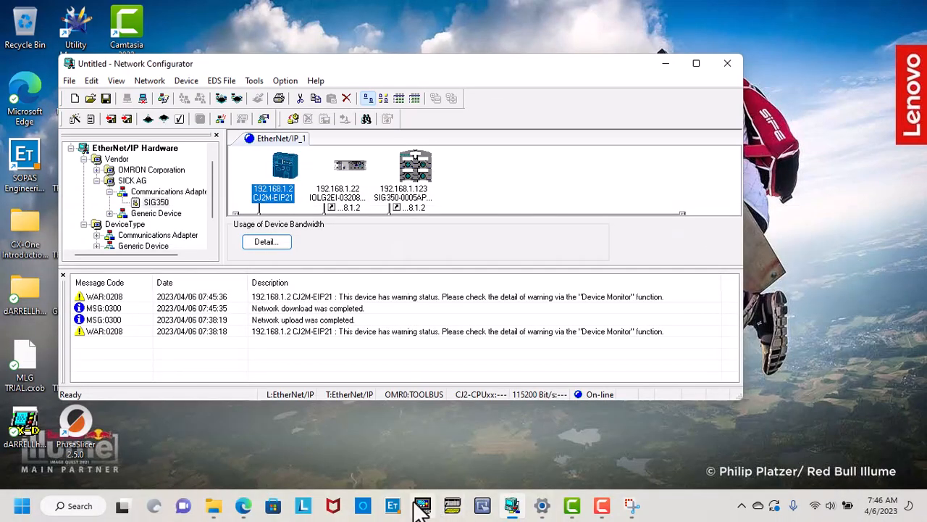
{"action": "left_click", "coordinate": [452, 505]}
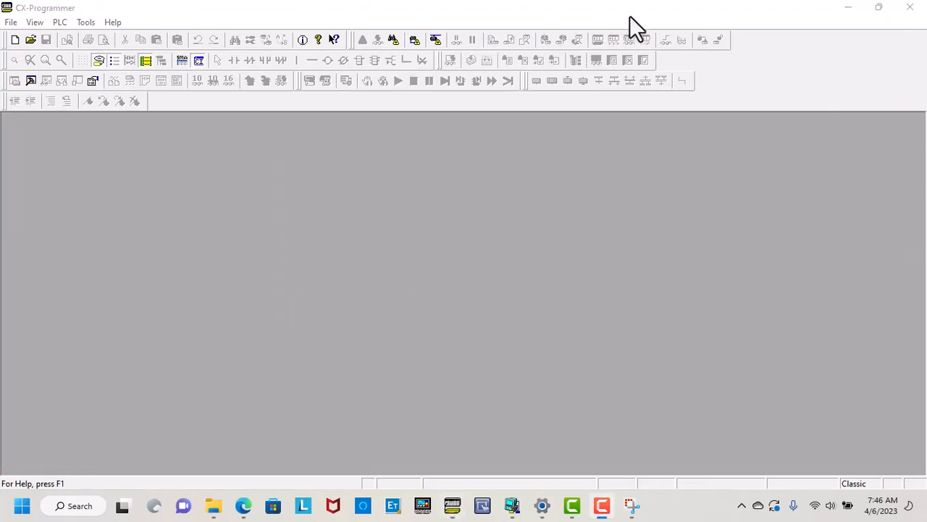
Connect to the CJ2M over USB and upload its program with IO table and Special Unit Setup.
{"action": "left_click", "coordinate": [391, 41]}
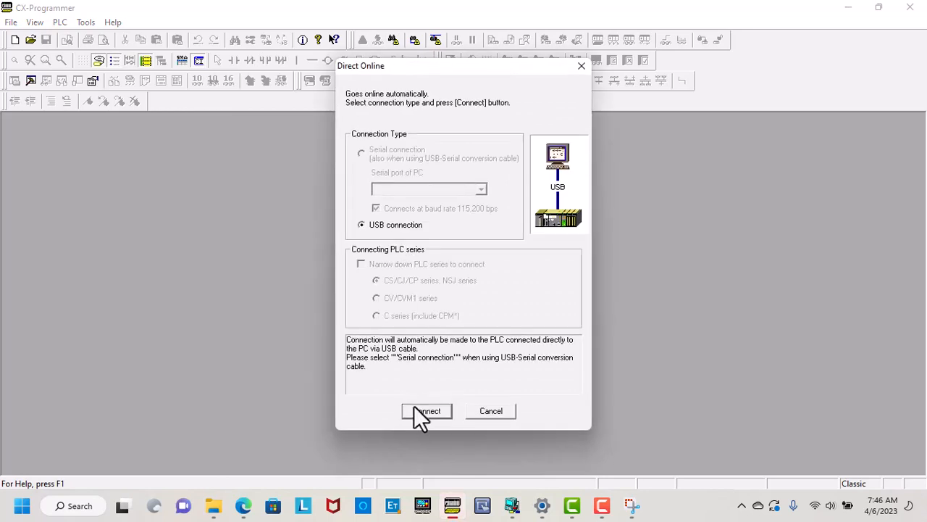
{"action": "left_click", "coordinate": [415, 408]}
{"action": "left_click", "coordinate": [395, 251]}
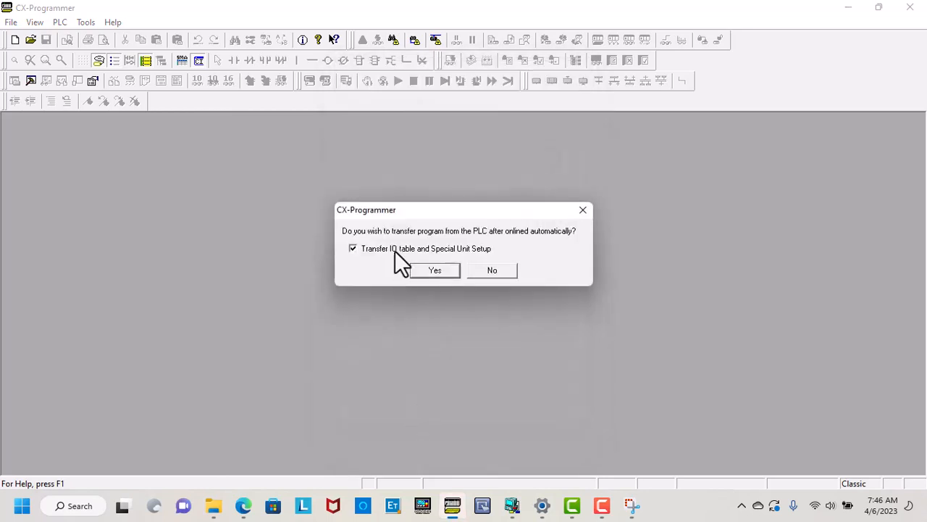
{"action": "left_click", "coordinate": [423, 267]}
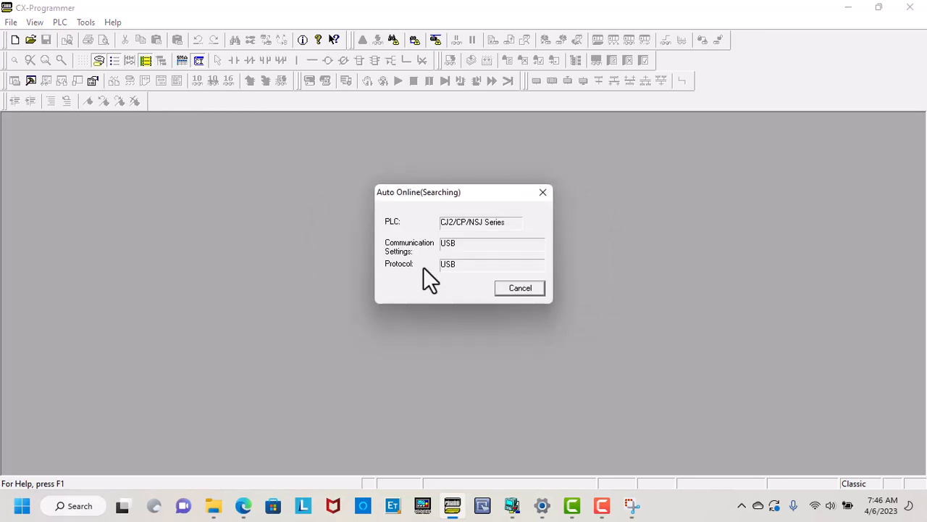
{"action": "left_click", "coordinate": [632, 509]}
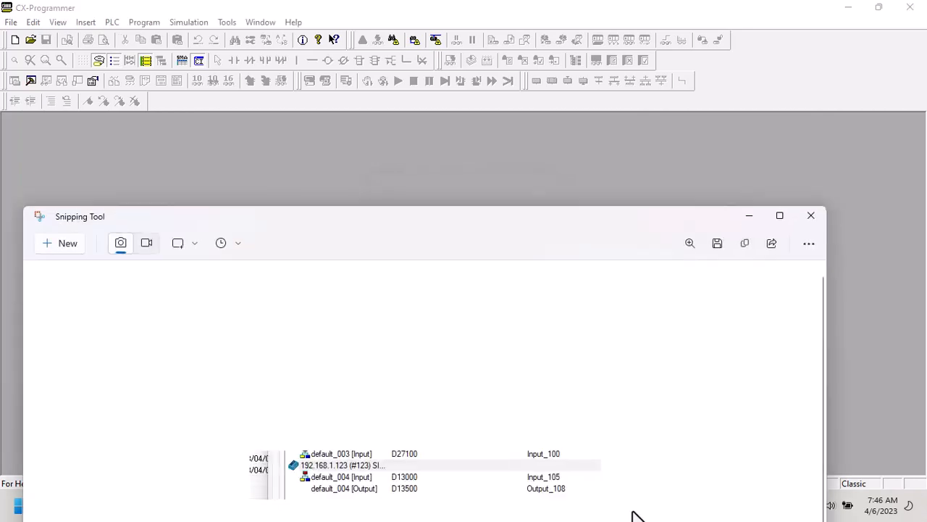
{"action": "left_click", "coordinate": [749, 218]}
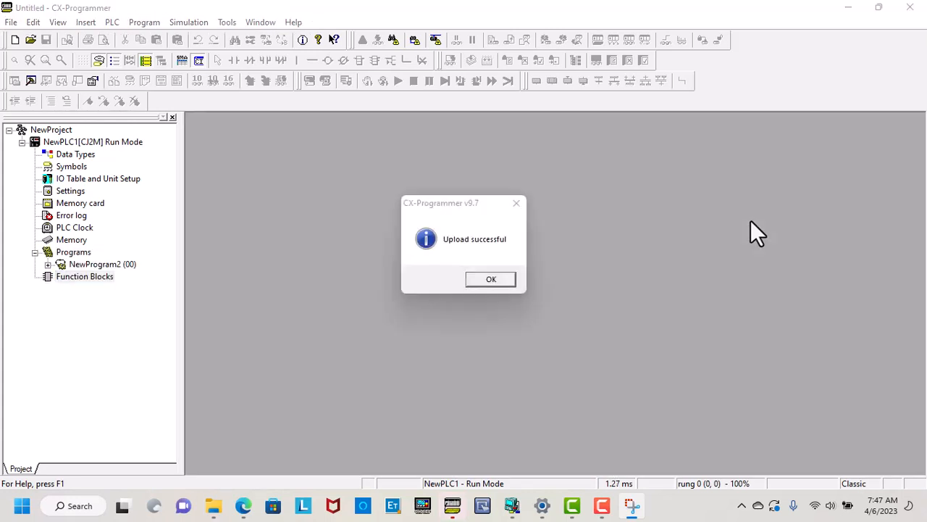
{"action": "left_click", "coordinate": [493, 279]}
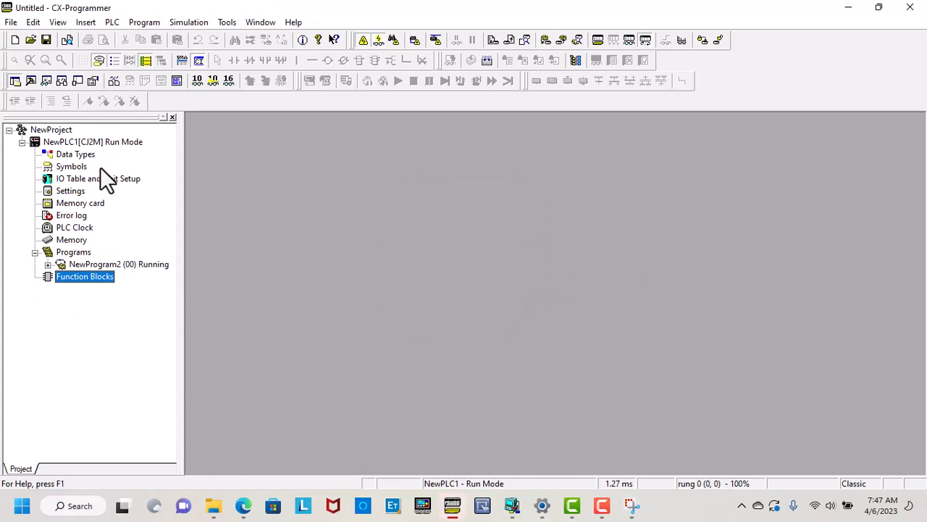
Open the PLC Memory D area table at start address 13000, enlarged to fill the window.
{"action": "double_click", "coordinate": [66, 241]}
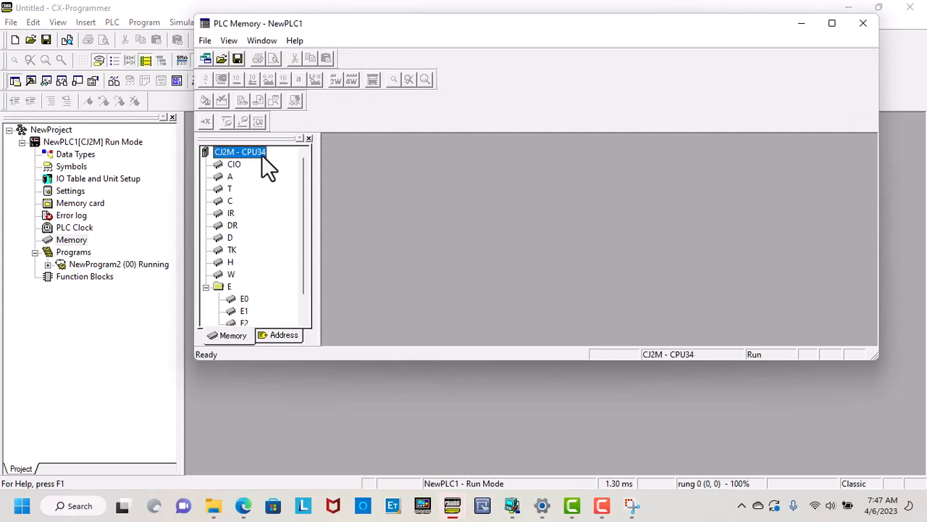
{"action": "double_click", "coordinate": [229, 225]}
{"action": "double_click", "coordinate": [229, 238]}
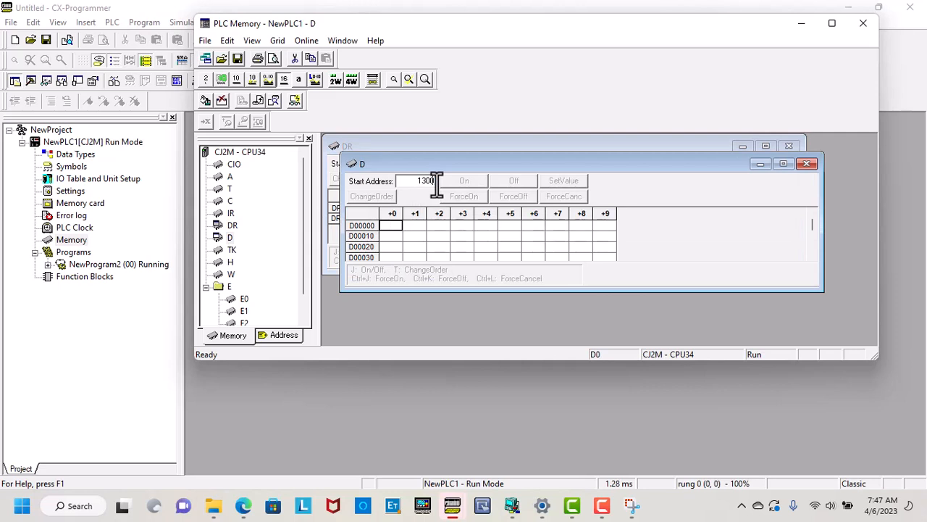
{"action": "key", "text": "Return"}
{"action": "left_click", "coordinate": [783, 164]}
Monitor the D area live, checking the D13000 input values against the saved snip.
{"action": "left_click", "coordinate": [320, 40]}
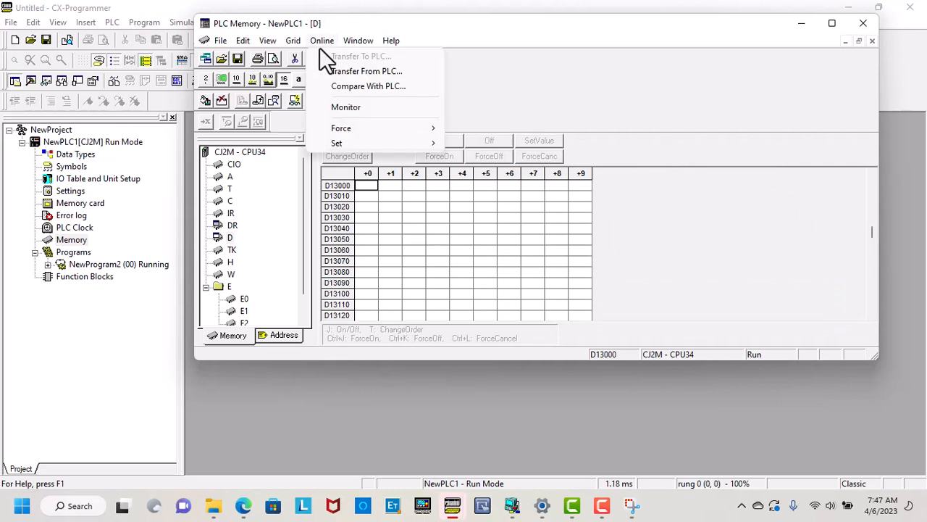
{"action": "left_click", "coordinate": [338, 106]}
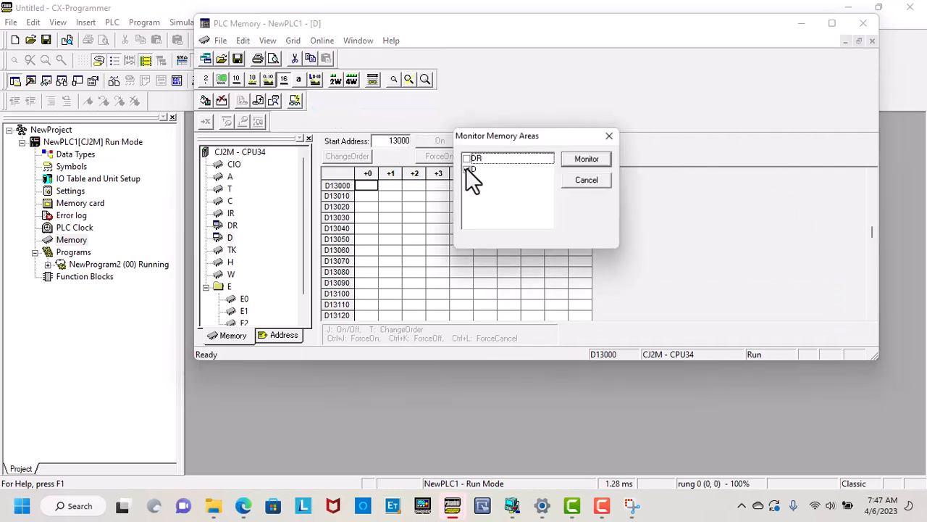
{"action": "left_click", "coordinate": [582, 160]}
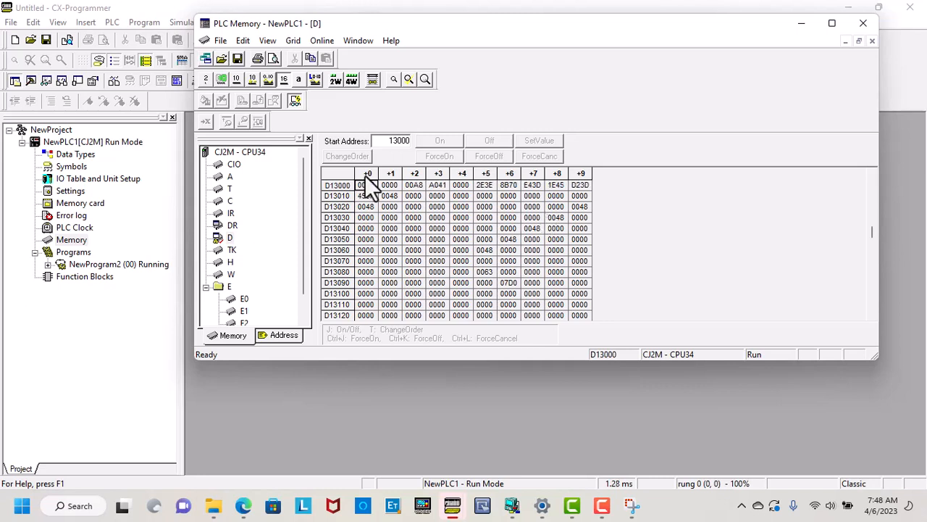
{"action": "left_click", "coordinate": [634, 508]}
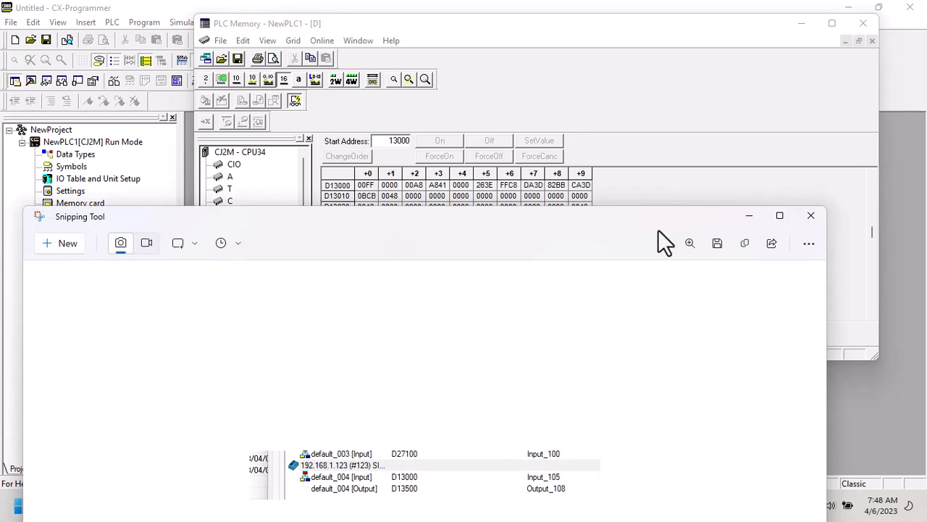
{"action": "left_click", "coordinate": [766, 184]}
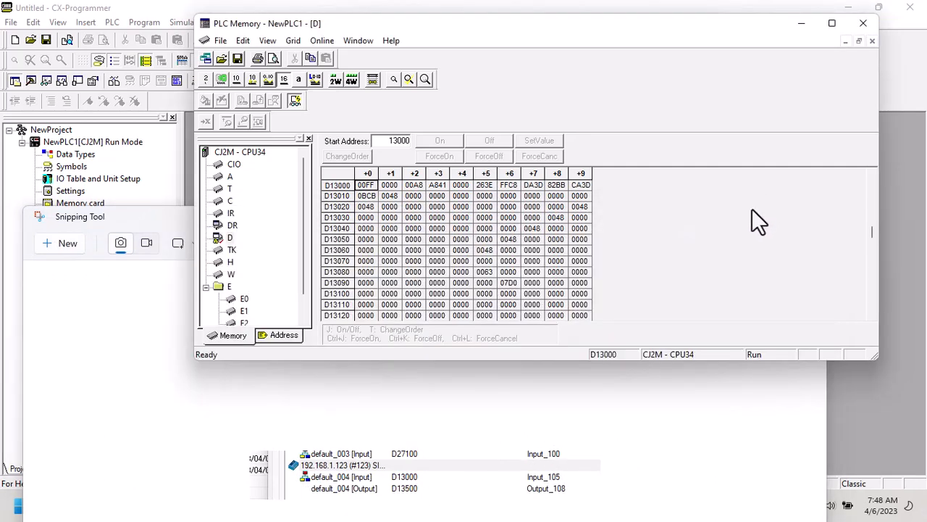